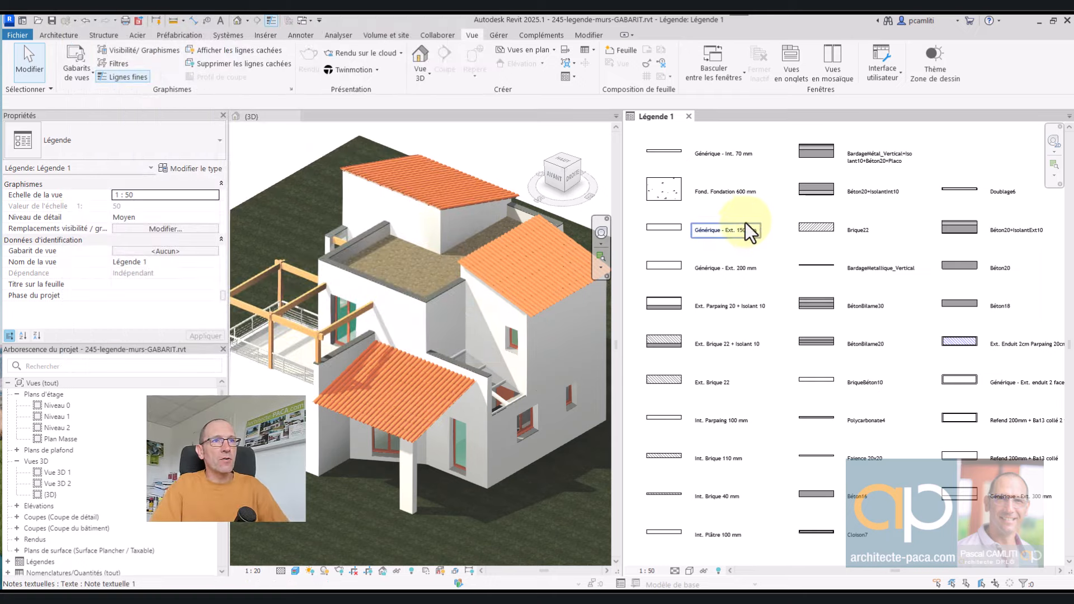
Examine the wall type symbols and names laid out in the Légende 1 view
scroll(783, 184, down, 2)
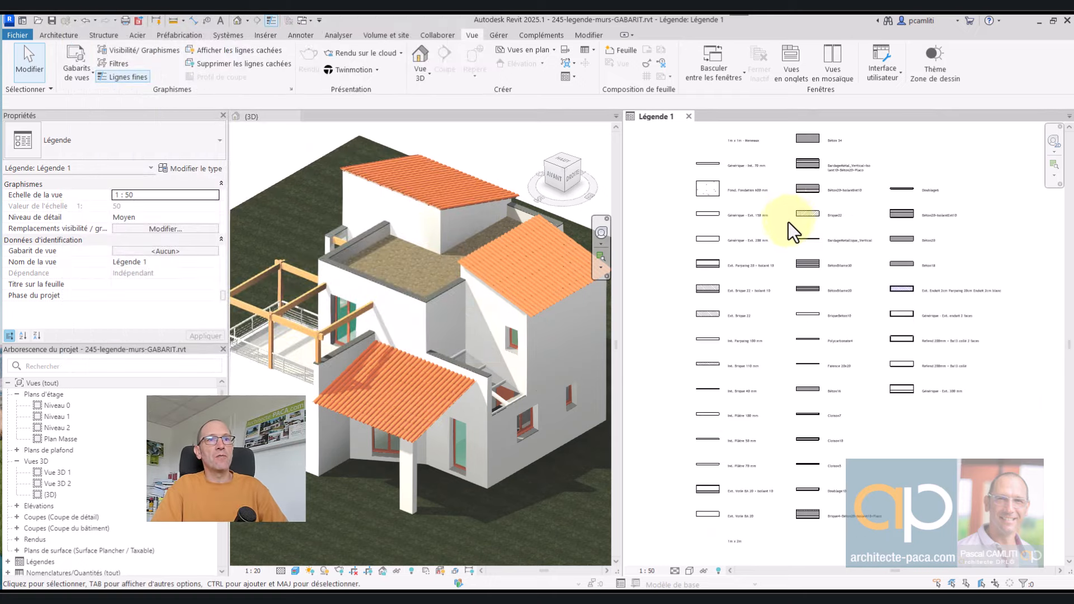
middle_drag(788, 223, 760, 211)
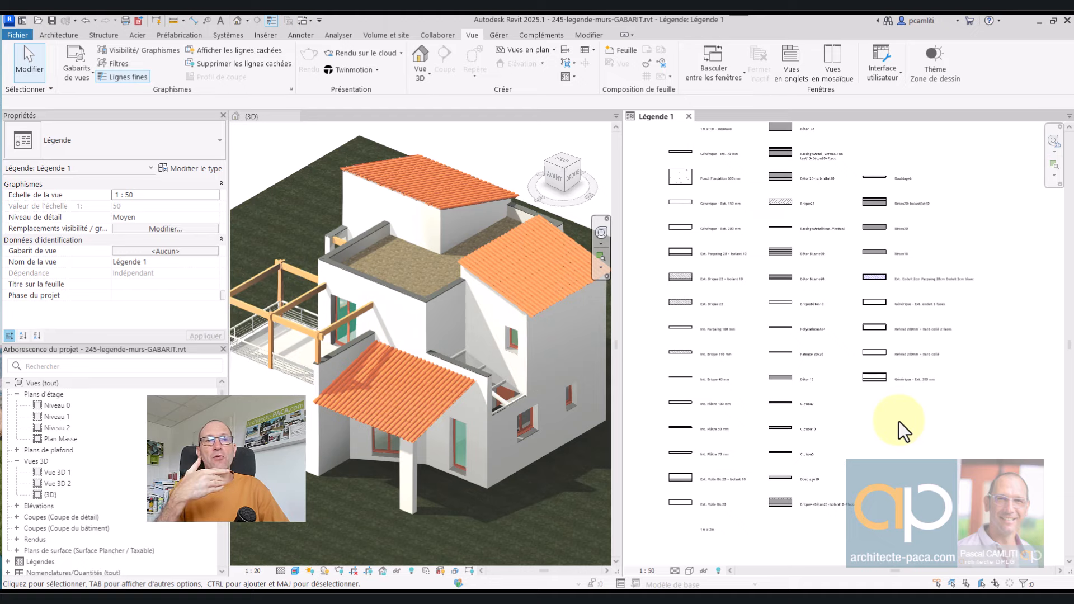
scroll(717, 272, up, 5)
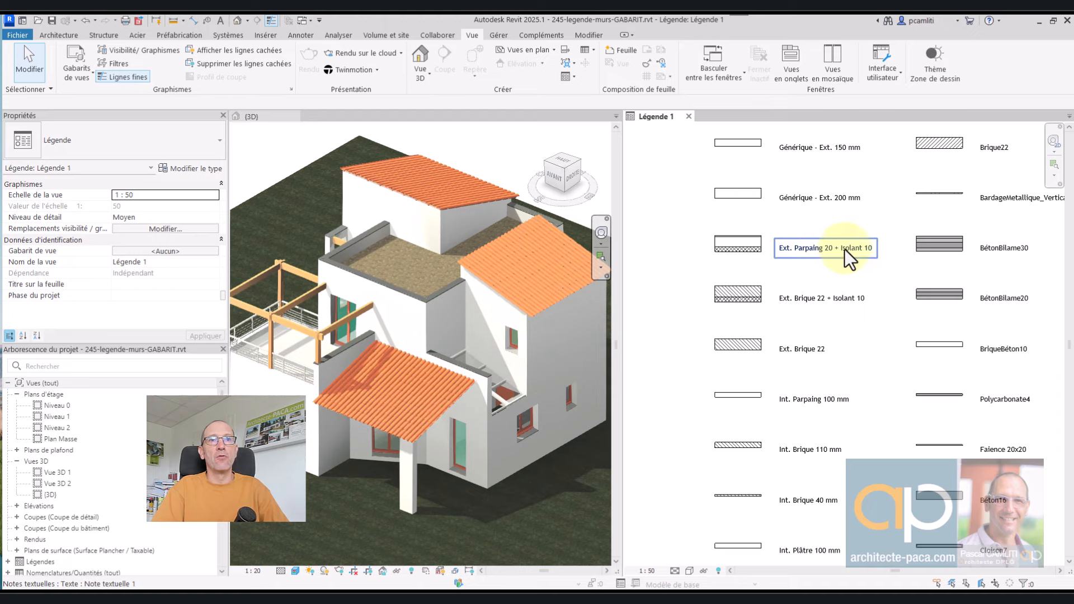
scroll(848, 253, down, 1)
middle_drag(867, 339, 822, 304)
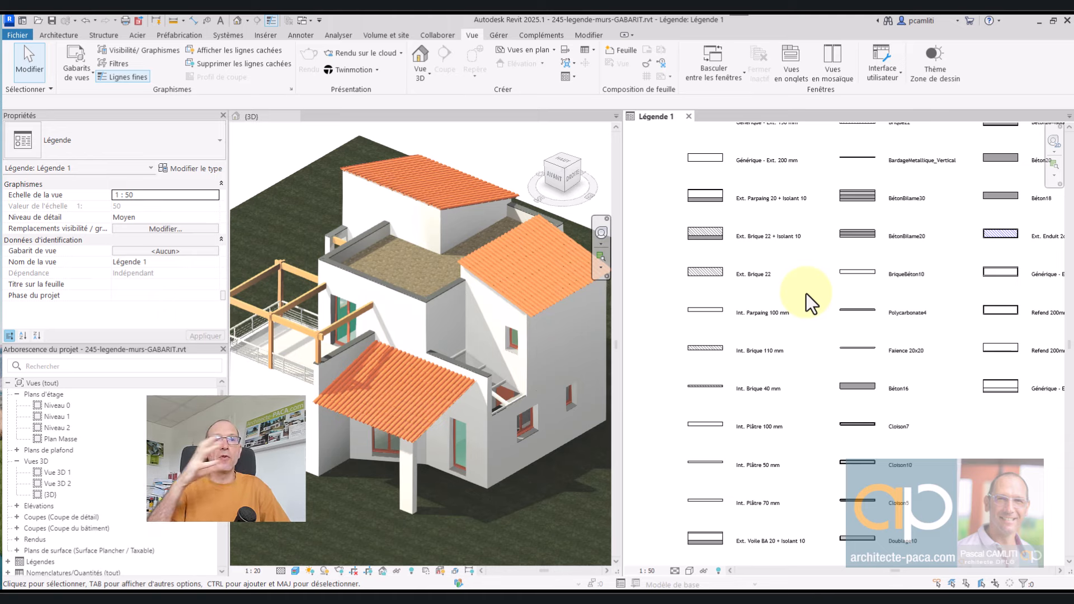
scroll(807, 294, down, 4)
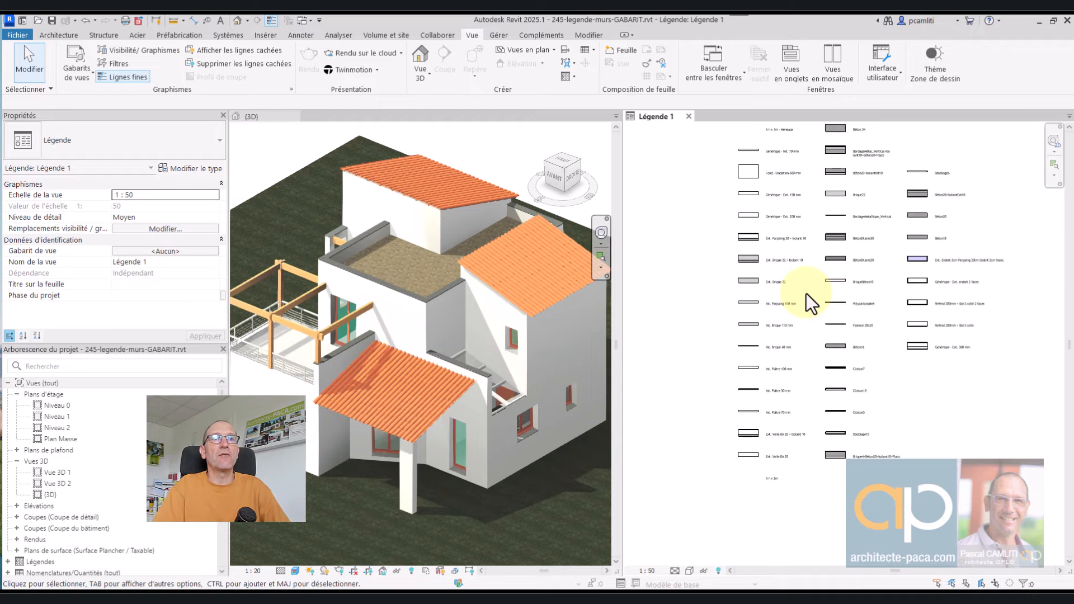
scroll(771, 345, up, 3)
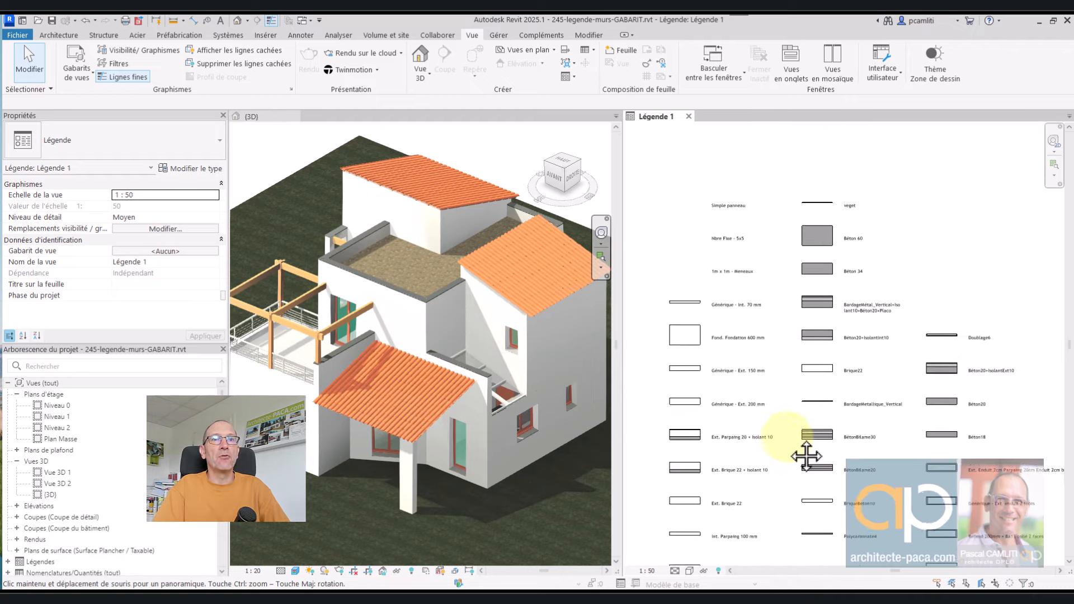
scroll(790, 381, up, 2)
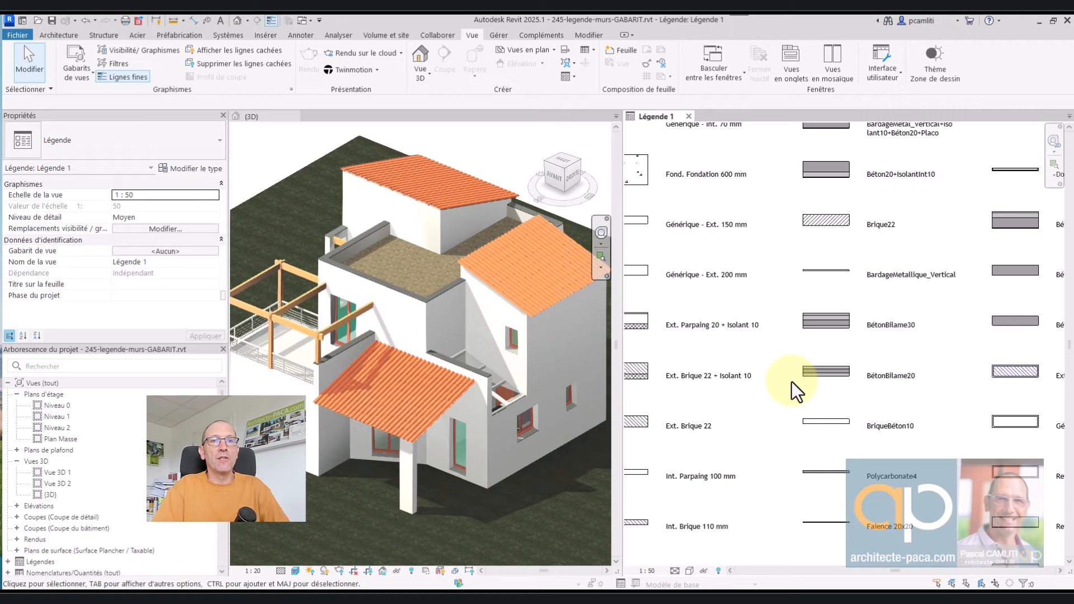
scroll(790, 381, down, 2)
middle_drag(761, 397, 867, 370)
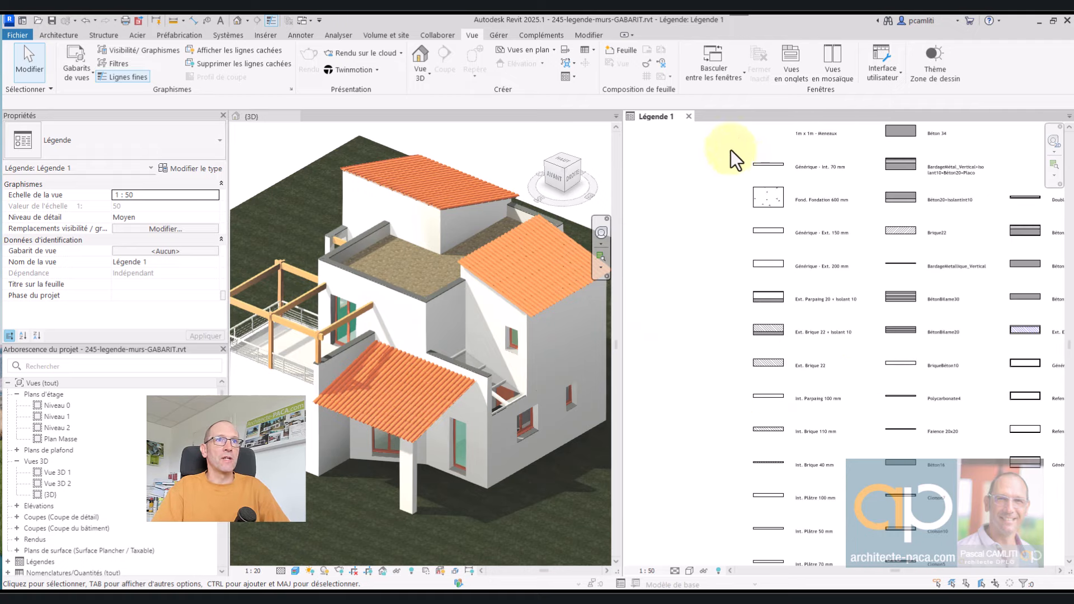
Close the Légende 1 view and delete that legend from the project
click(688, 116)
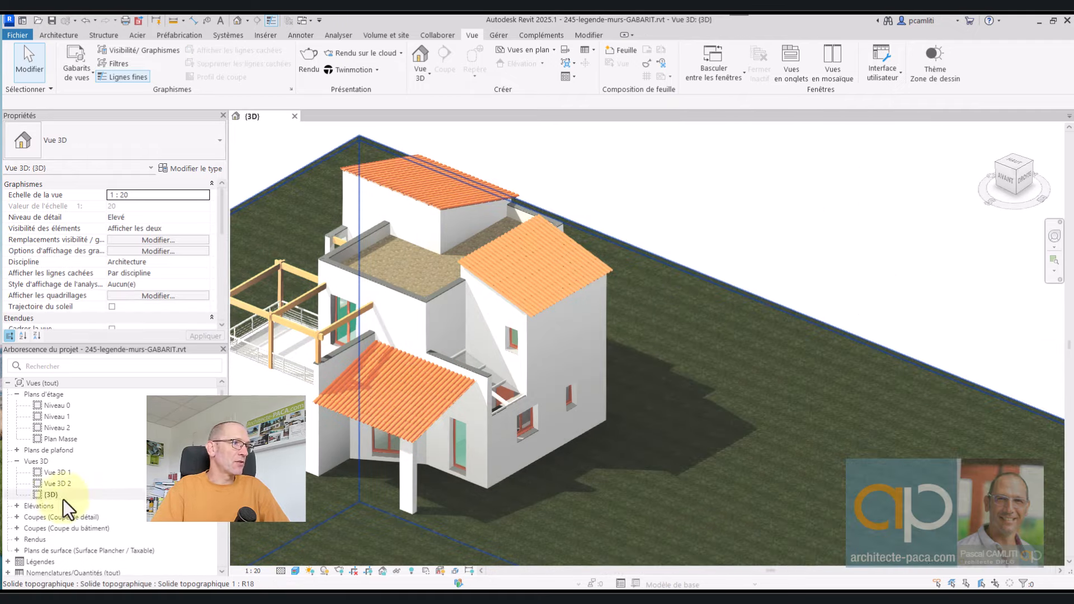
scroll(75, 485, down, 2)
scroll(100, 491, up, 2)
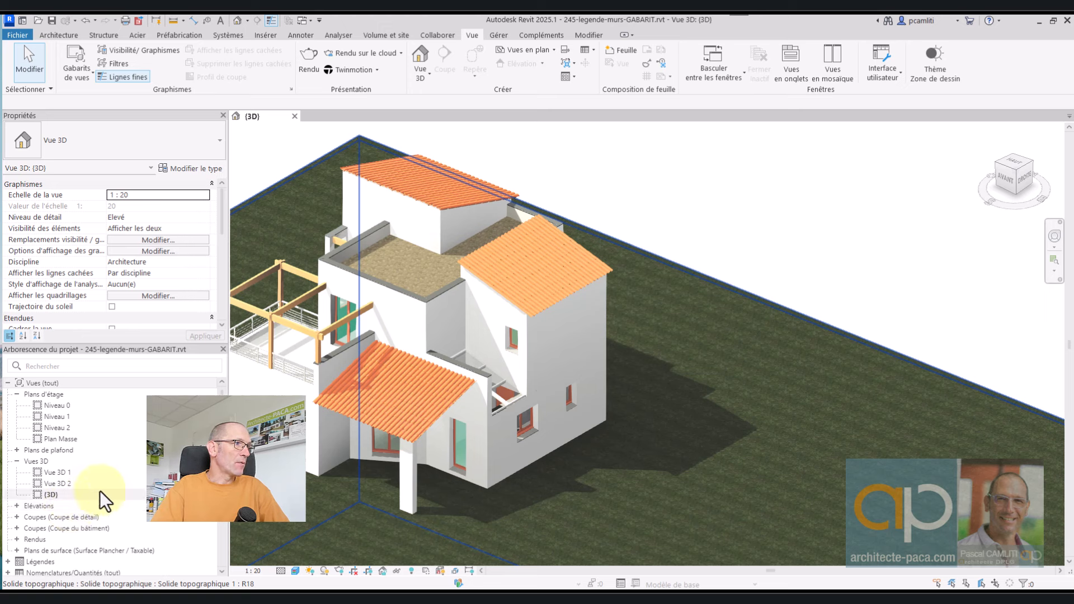
scroll(109, 468, down, 5)
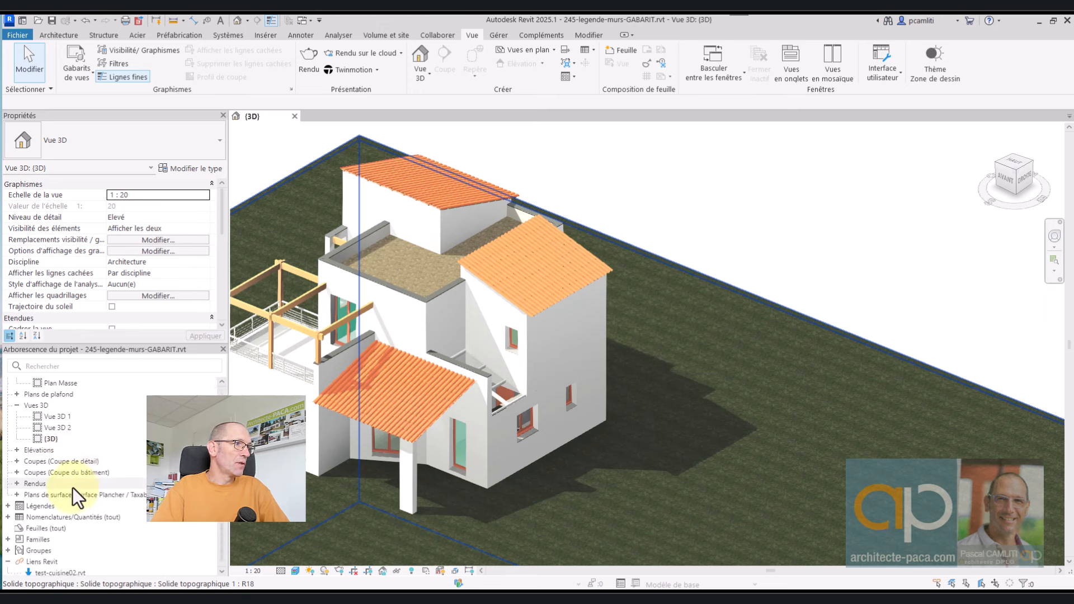
scroll(89, 483, up, 3)
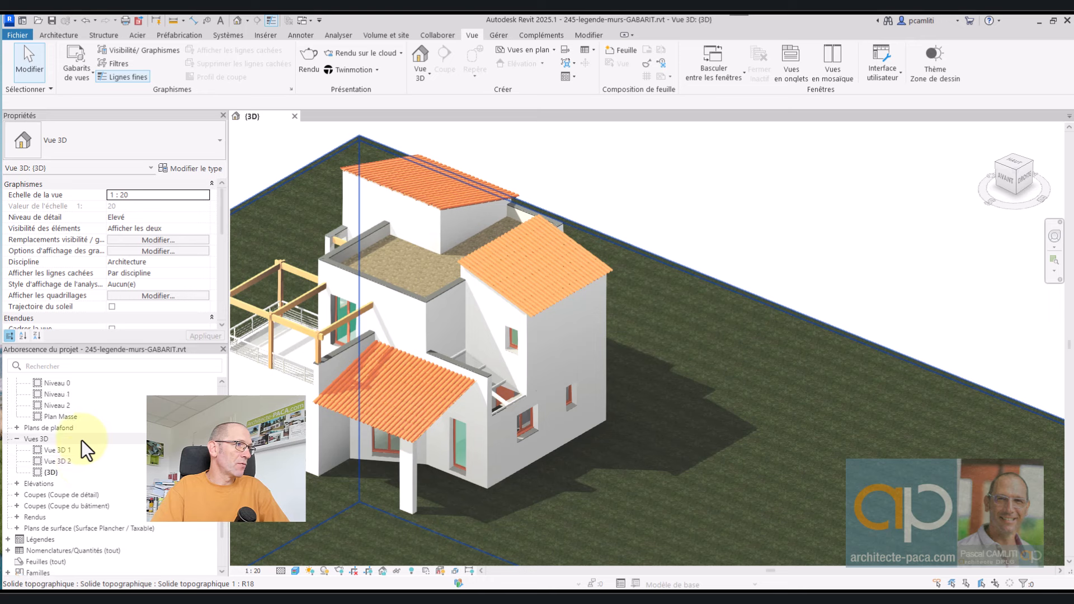
scroll(82, 441, down, 3)
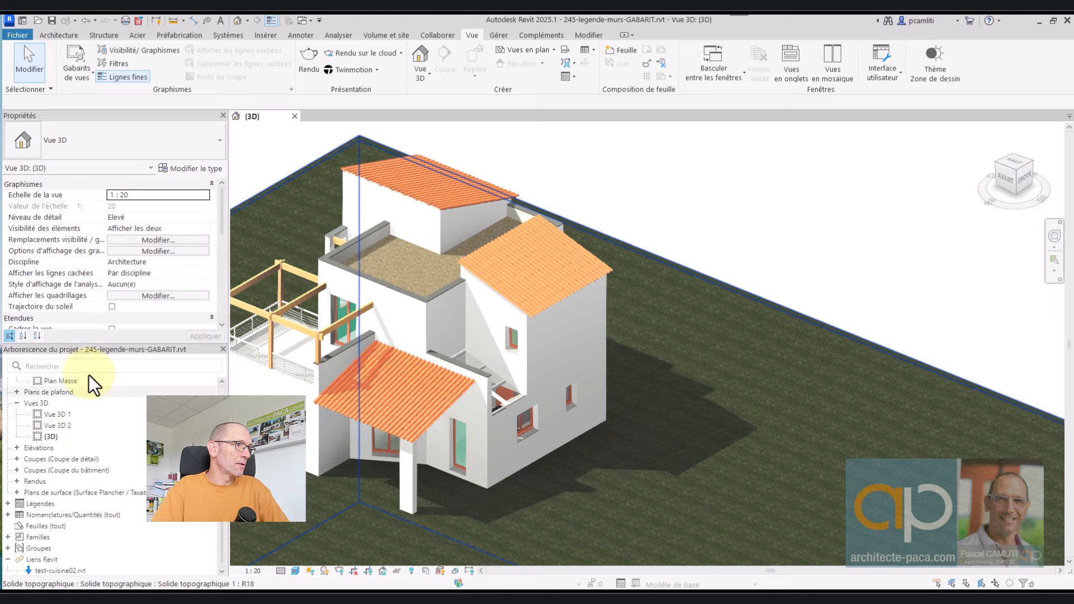
click(8, 504)
click(24, 505)
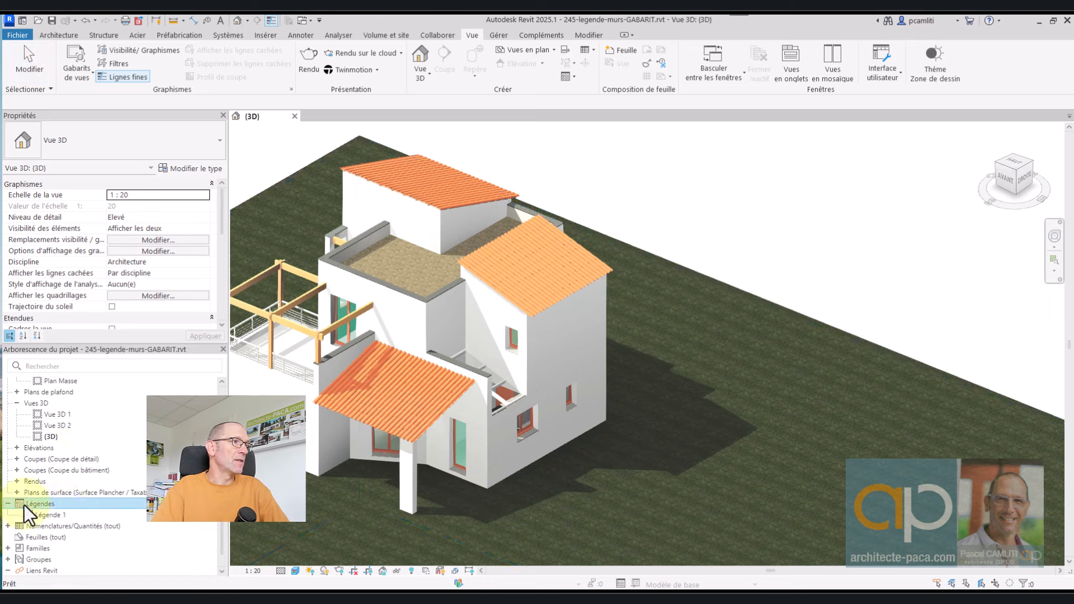
right_click(56, 514)
click(135, 391)
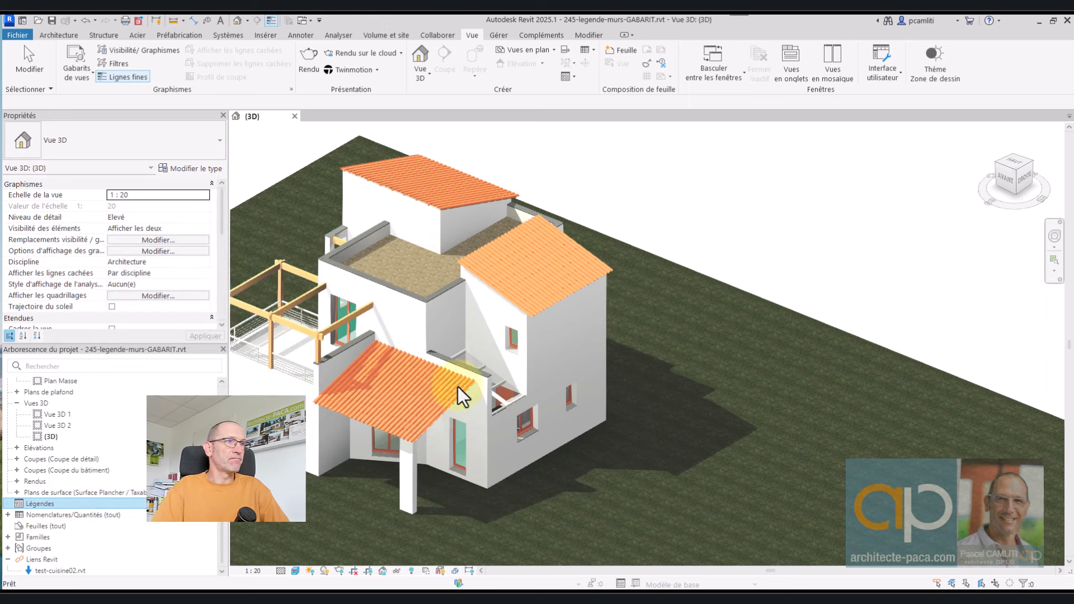
Inspect the house model from several sides in the 3D view
middle_drag(630, 197, 818, 216)
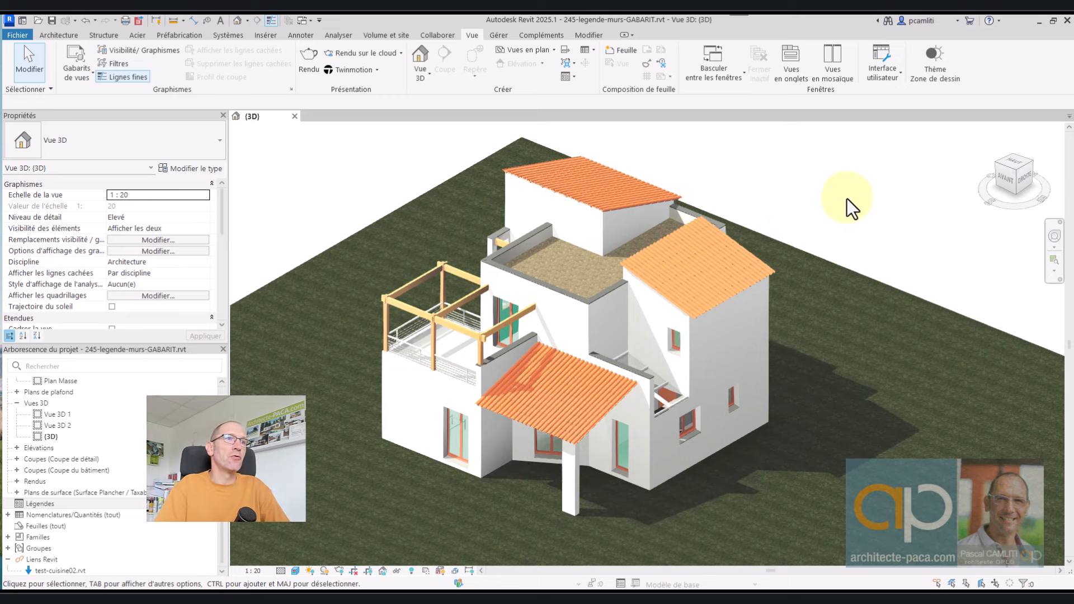
shift+middle_drag(840, 200, 824, 211)
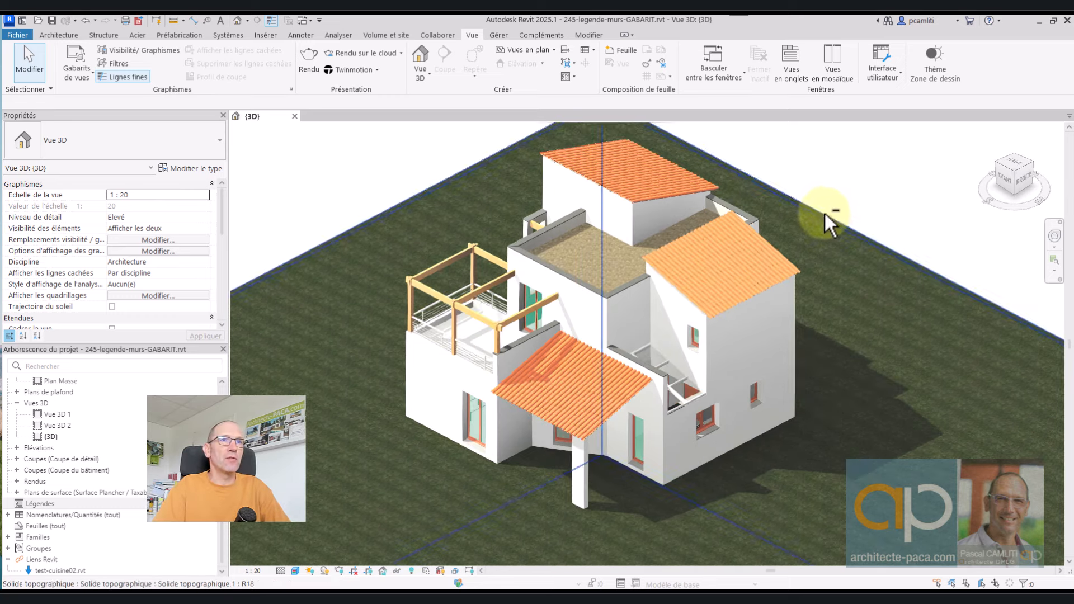
click(746, 235)
shift+middle_drag(771, 269, 566, 189)
click(809, 146)
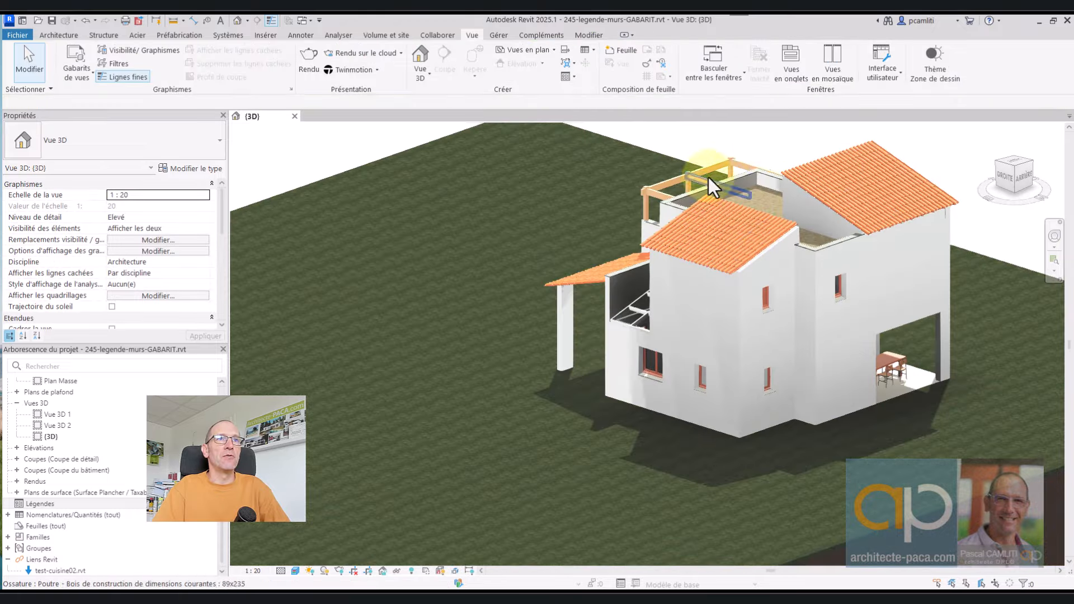
scroll(703, 187, up, 2)
click(535, 331)
shift+middle_drag(534, 331, 834, 324)
click(820, 264)
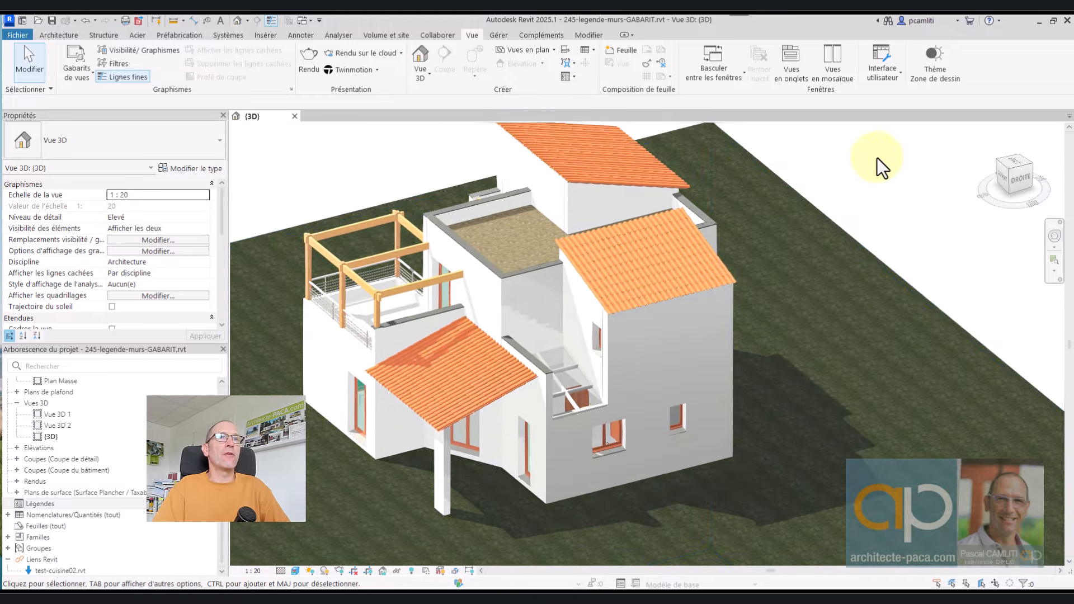
Create a new legend view named Légende MURS at a scale of 1:50
click(572, 78)
click(585, 95)
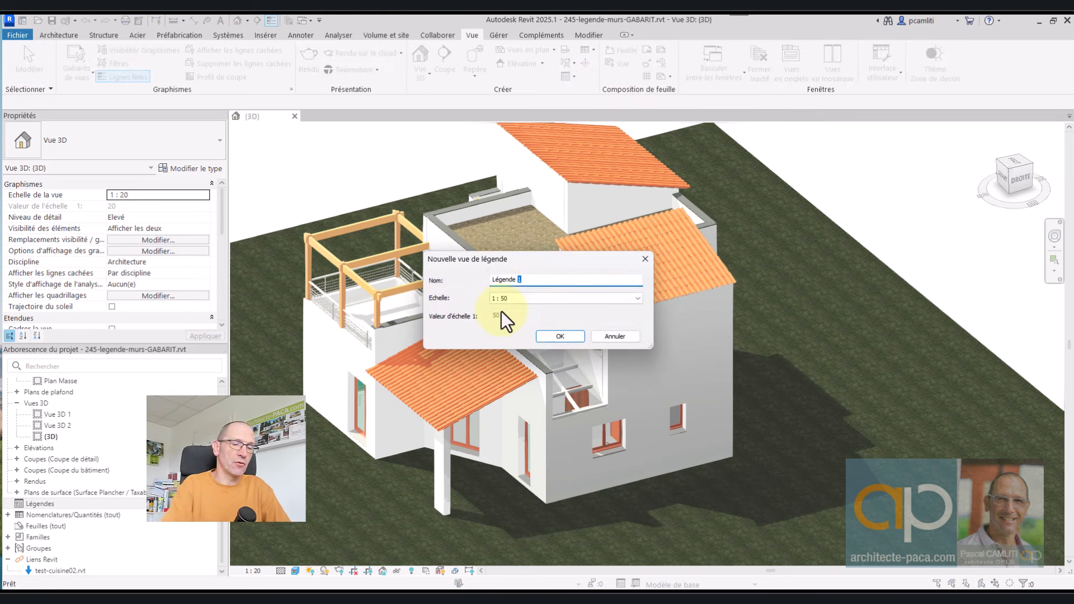
text(MURS)
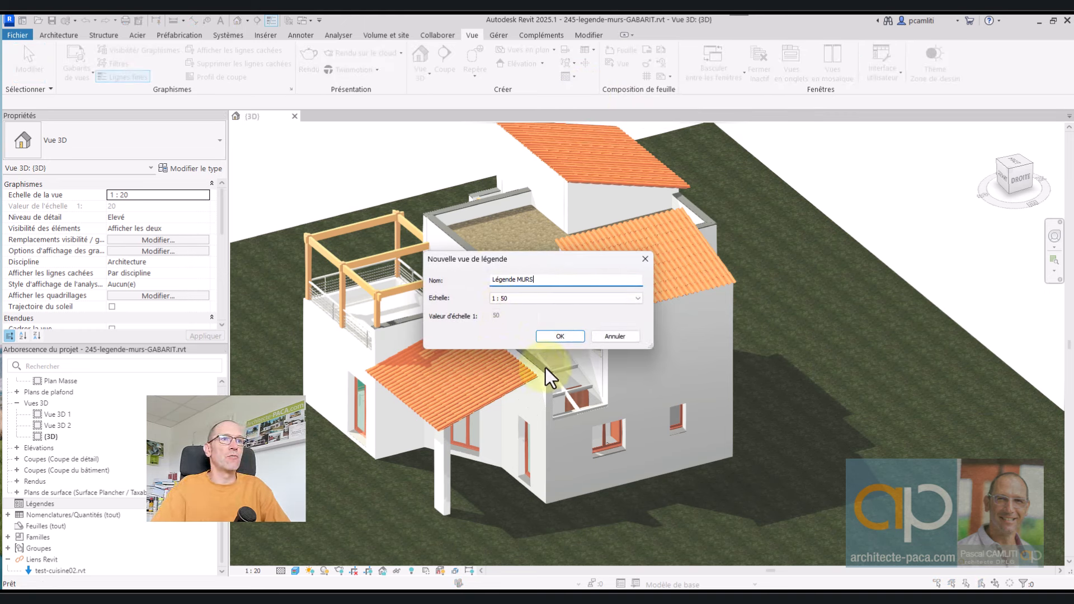
click(531, 300)
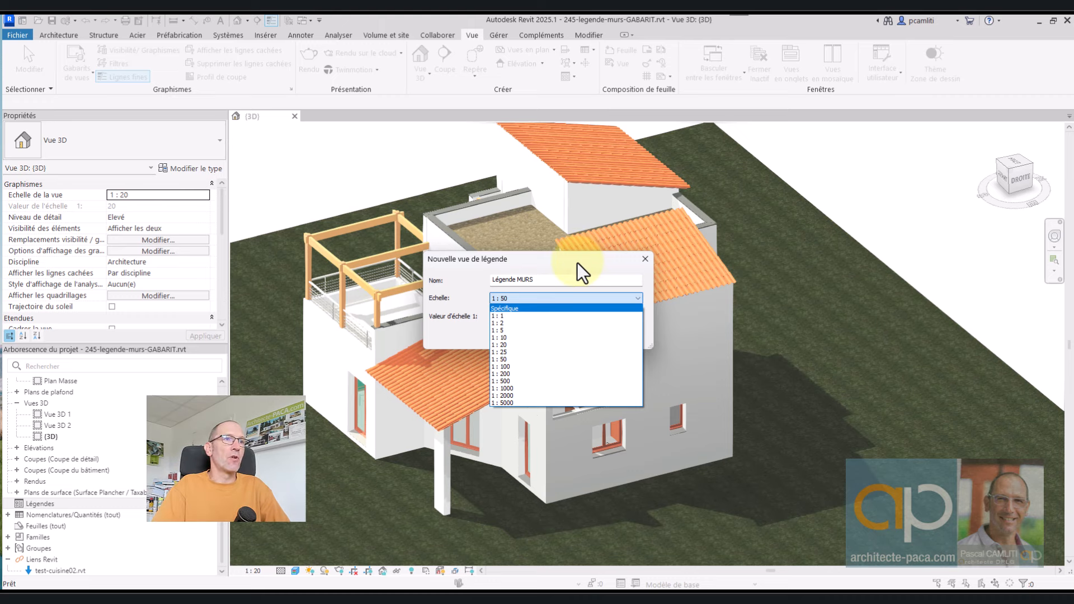
click(578, 263)
click(576, 338)
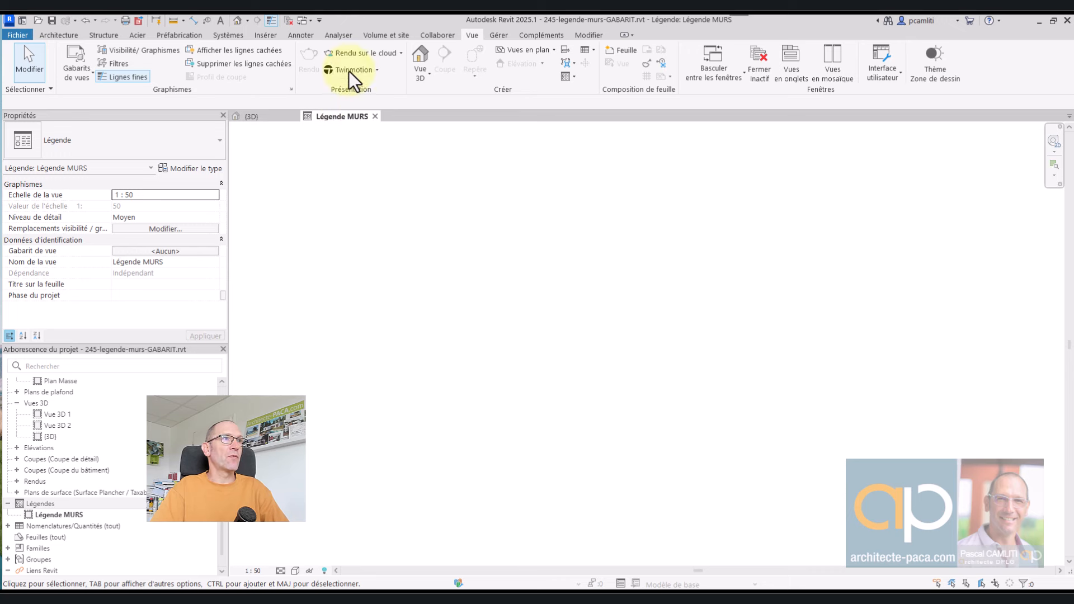
Place one legend component of the Béton16 basic wall in the Légende MURS view, shown as a floor plan
click(294, 37)
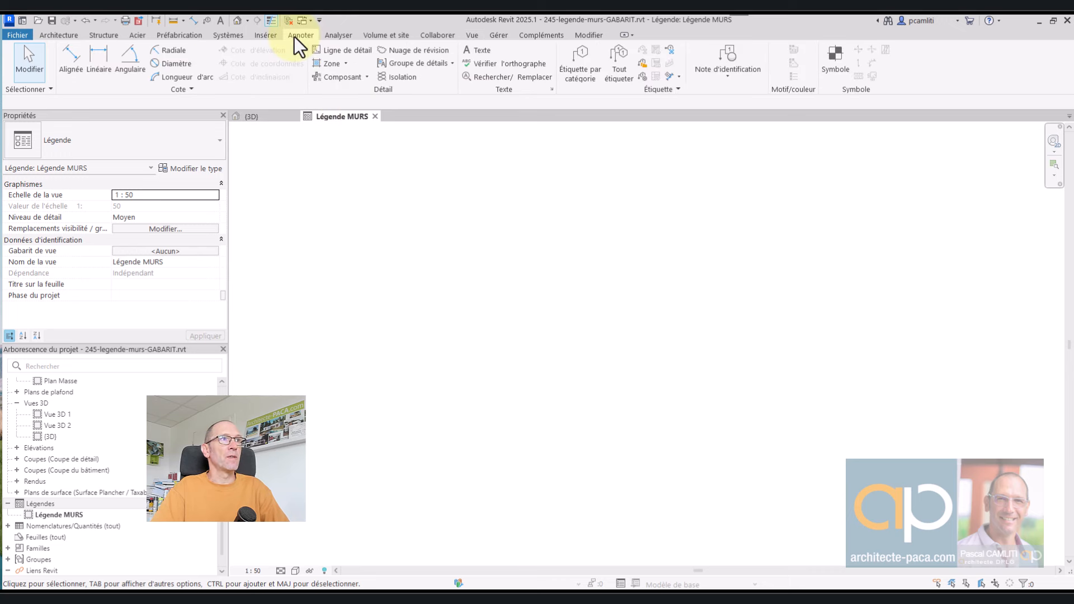
click(357, 79)
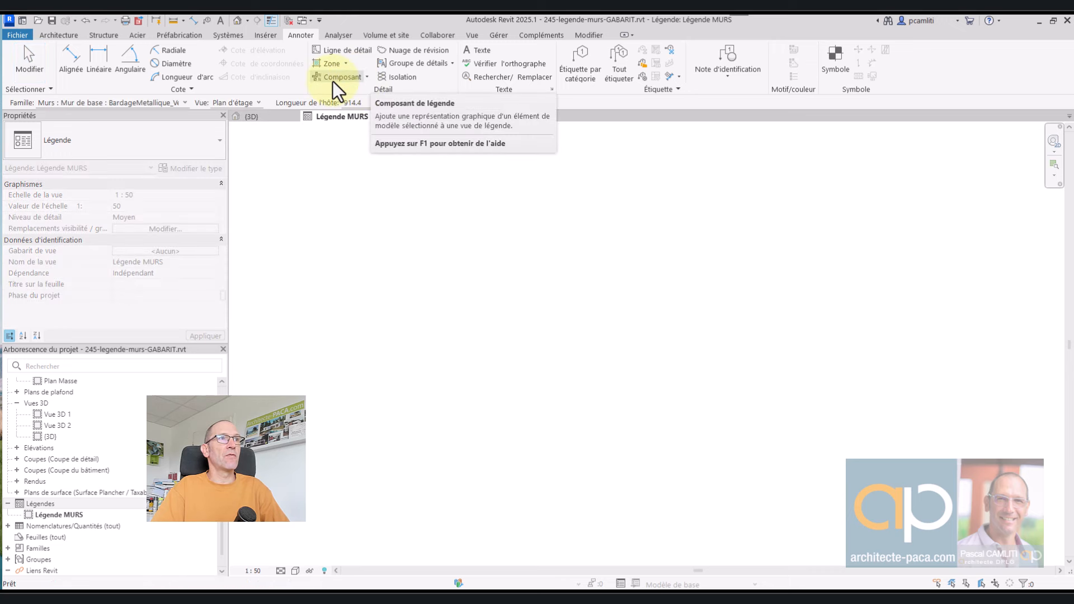
click(367, 78)
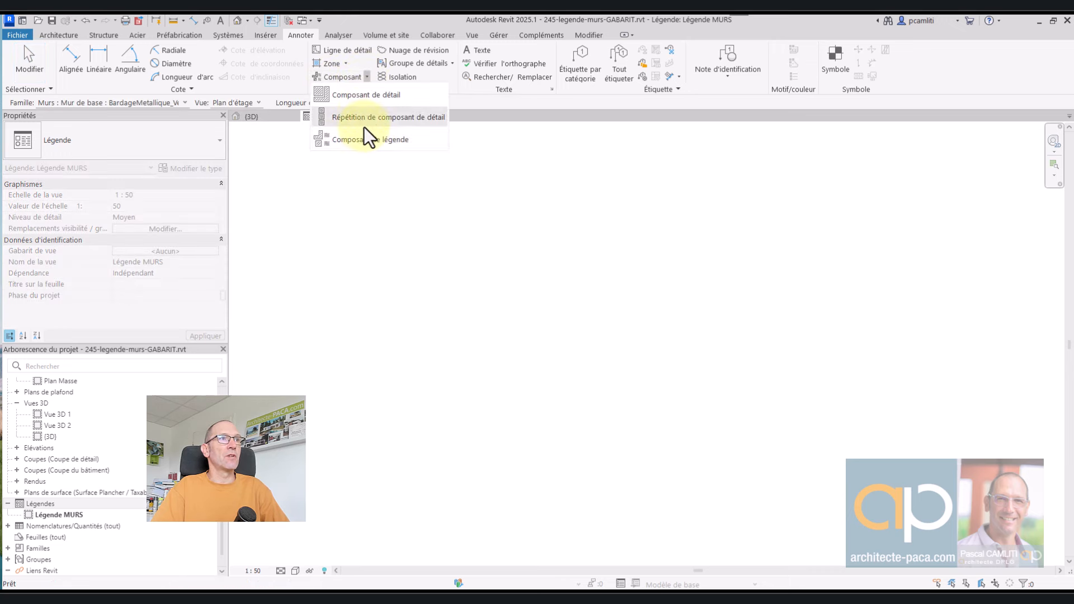
click(382, 139)
click(176, 102)
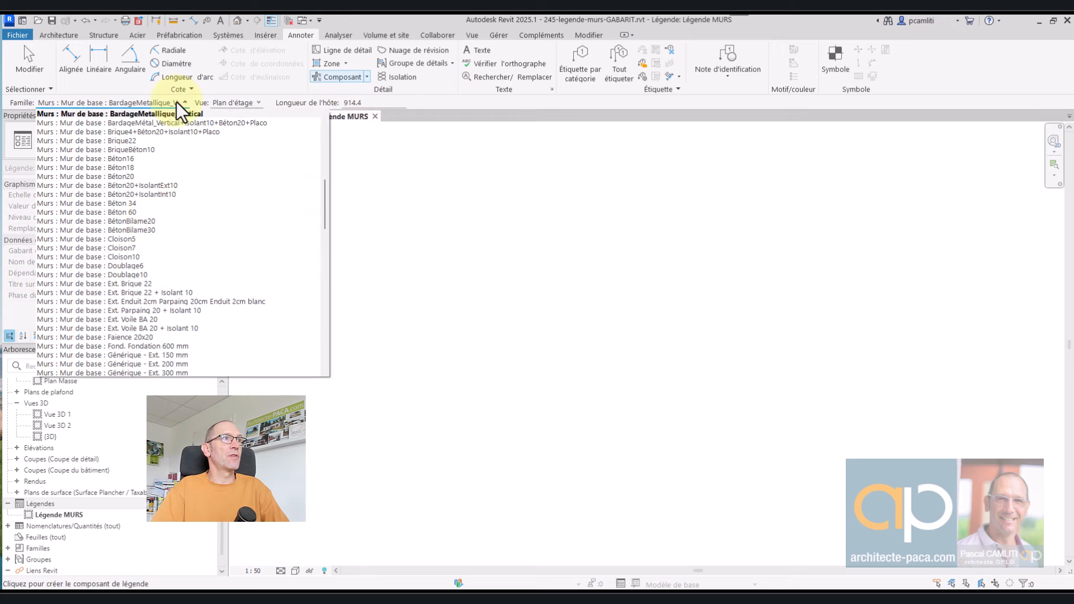
click(101, 159)
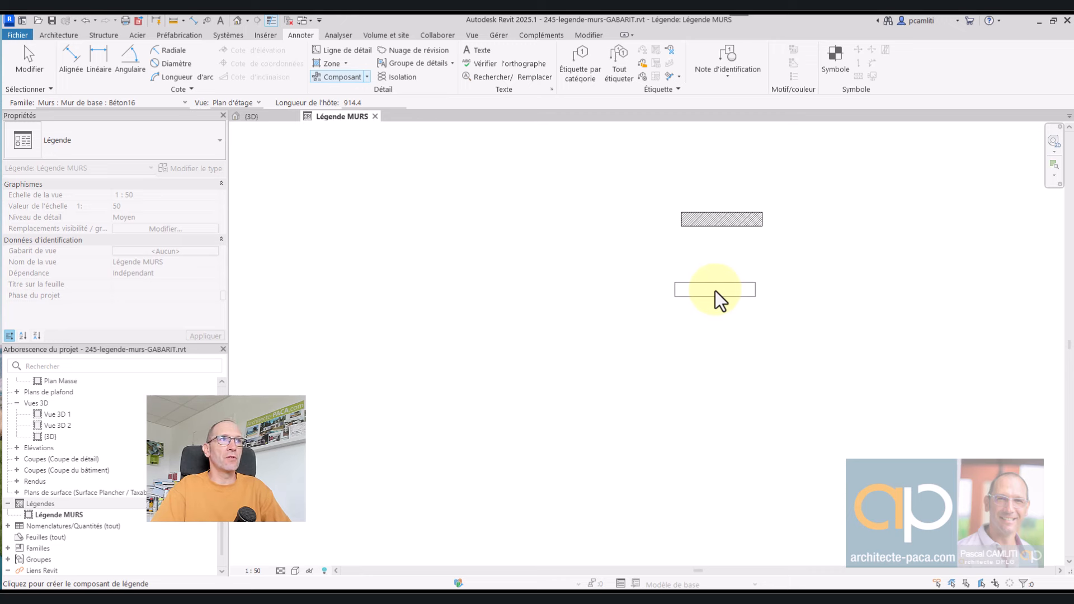
key(Escape)
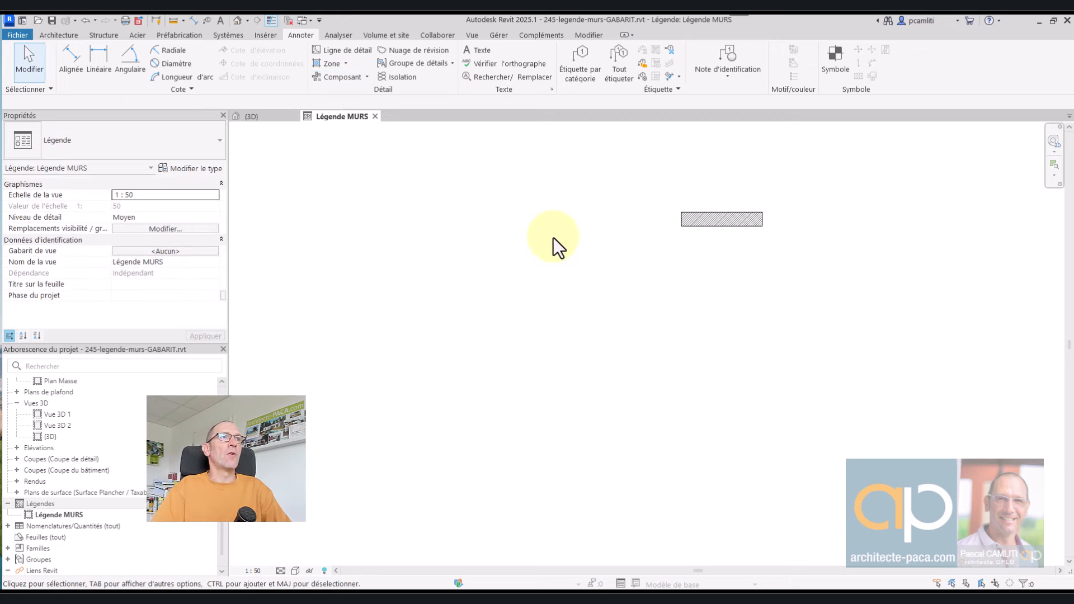
Check the project's length units in the project unit settings
click(499, 35)
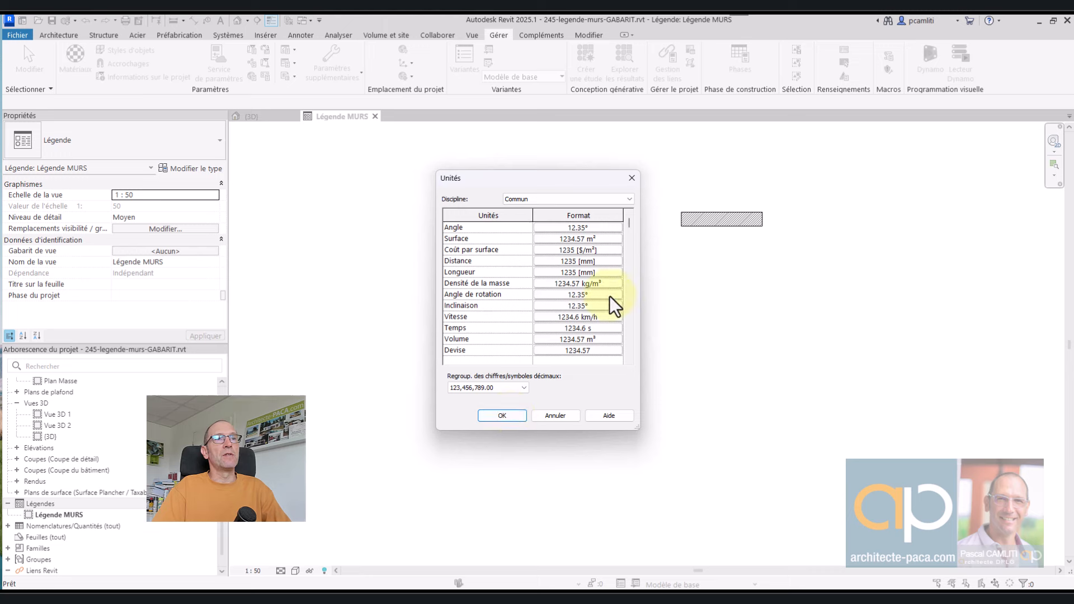
click(546, 420)
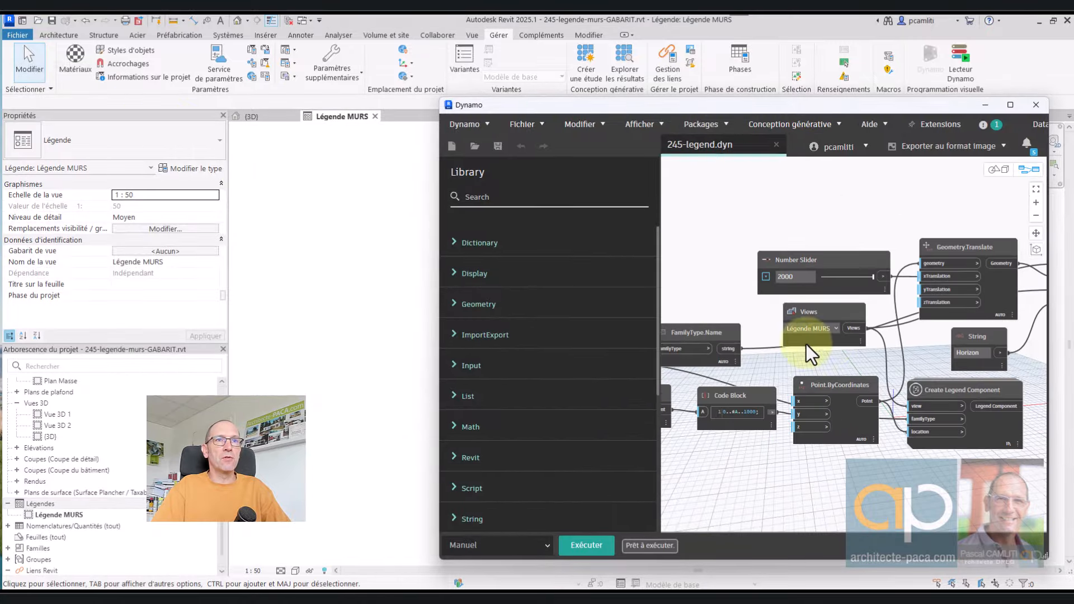
Examine the 245-legend.dyn graph in Dynamo, including the Categories, Code Block, Views and Number Slider nodes
middle_drag(790, 302, 928, 299)
middle_drag(769, 301, 917, 283)
middle_drag(811, 302, 938, 277)
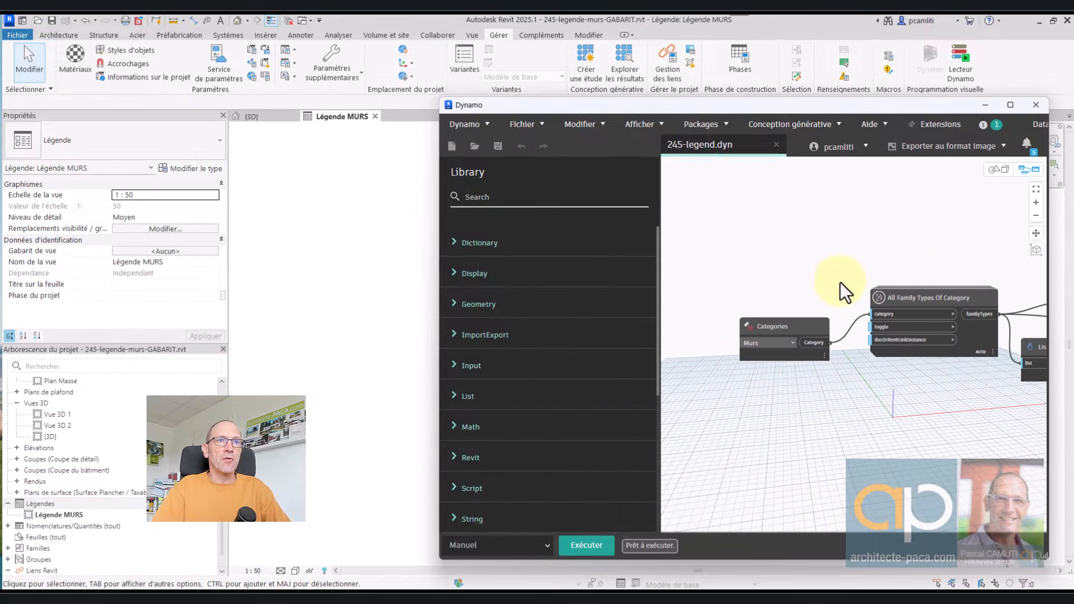
middle_drag(840, 281, 789, 276)
middle_drag(915, 249, 737, 279)
mouse_move(850, 276)
middle_down()
mouse_move(775, 277)
mouse_move(794, 280)
mouse_move(730, 333)
middle_up()
scroll(738, 432, up, 5)
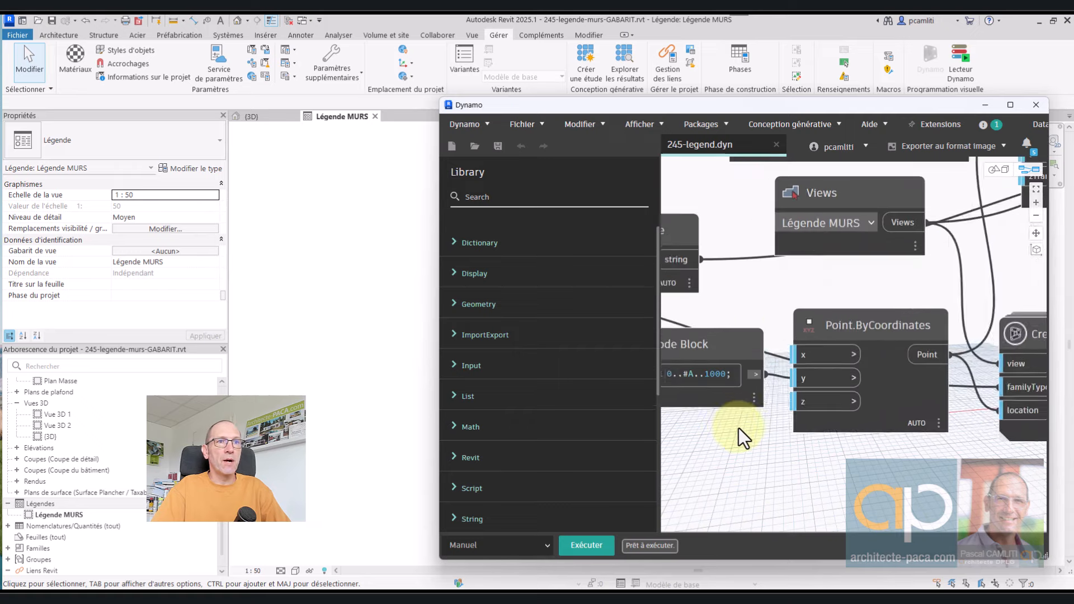
middle_drag(738, 429, 819, 438)
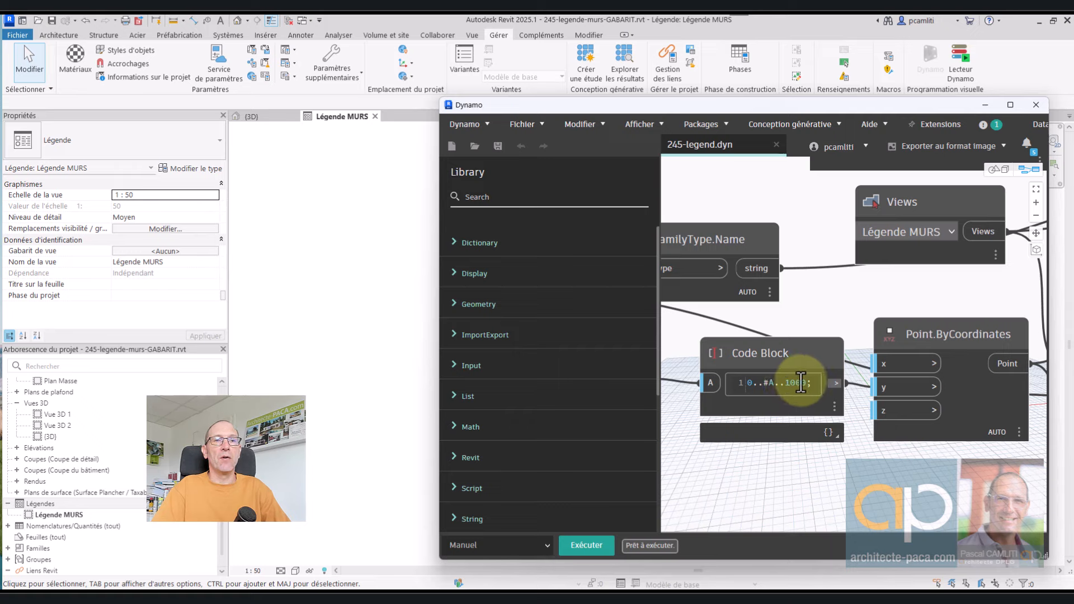
middle_drag(851, 313, 751, 445)
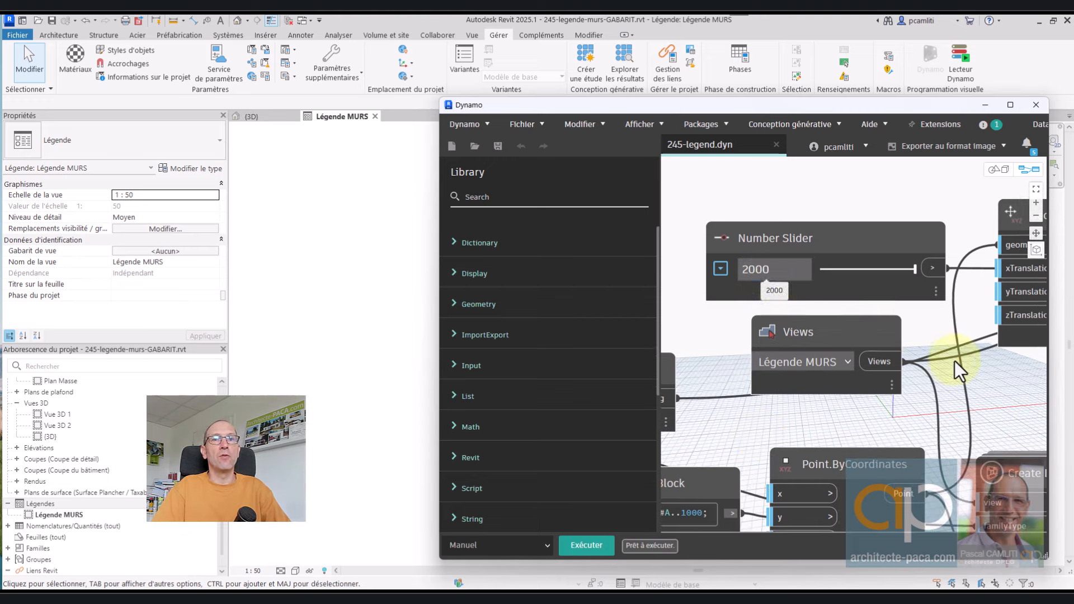
Set the Views node to the Légende MURS view and save the 245-legend.dyn graph
click(825, 360)
click(850, 284)
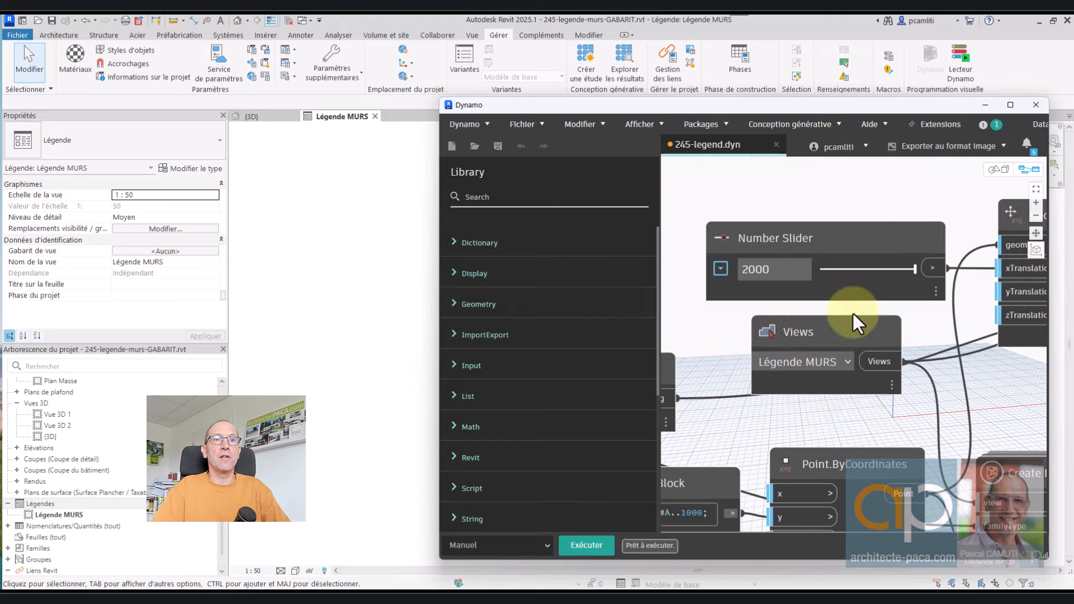
click(825, 360)
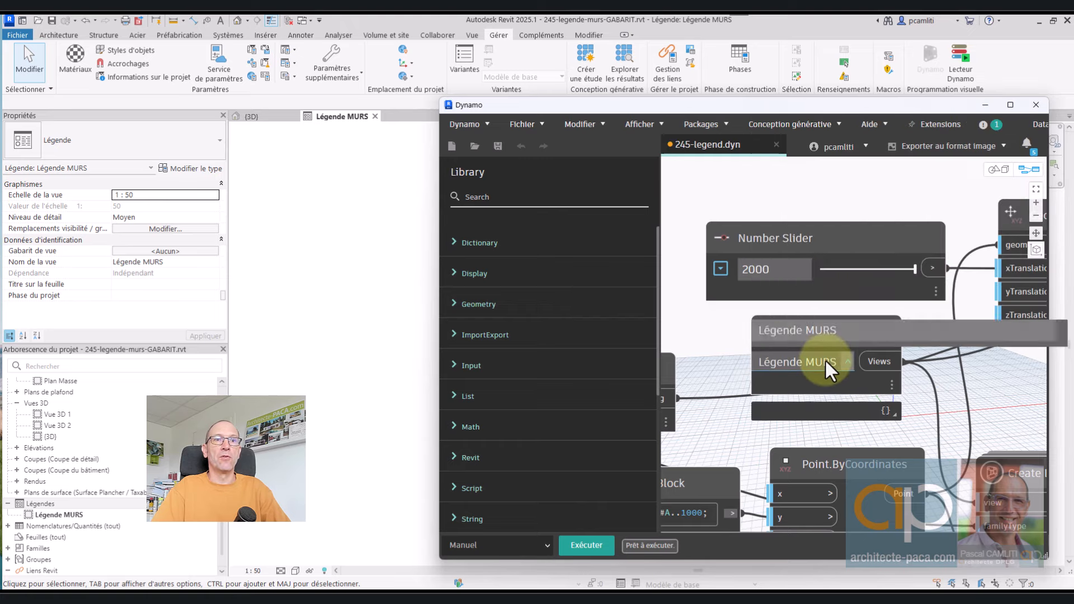
scroll(841, 178, up, 1)
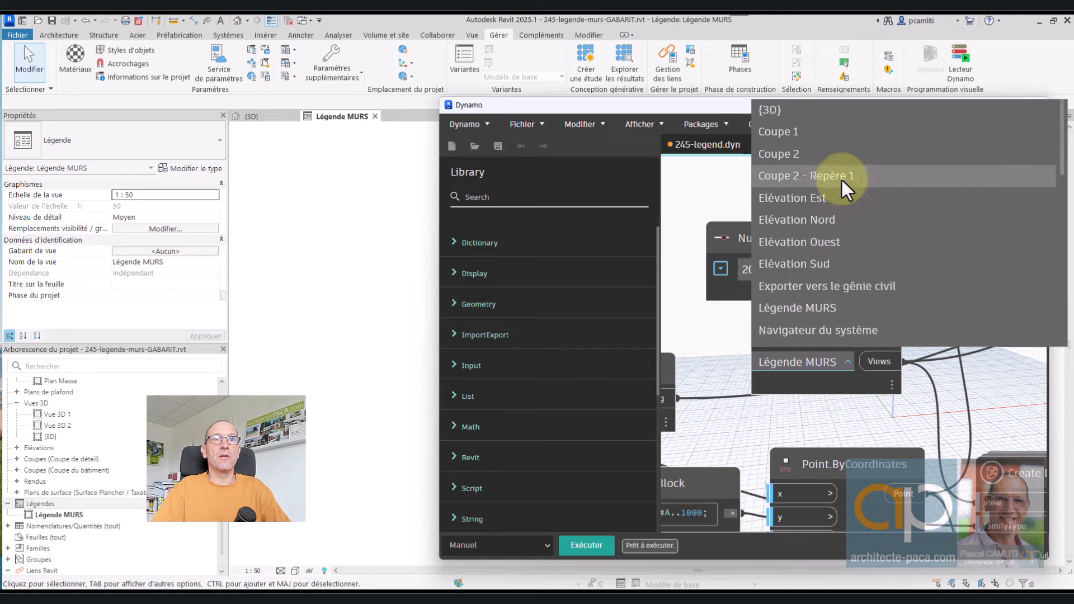
scroll(841, 178, down, 5)
click(828, 401)
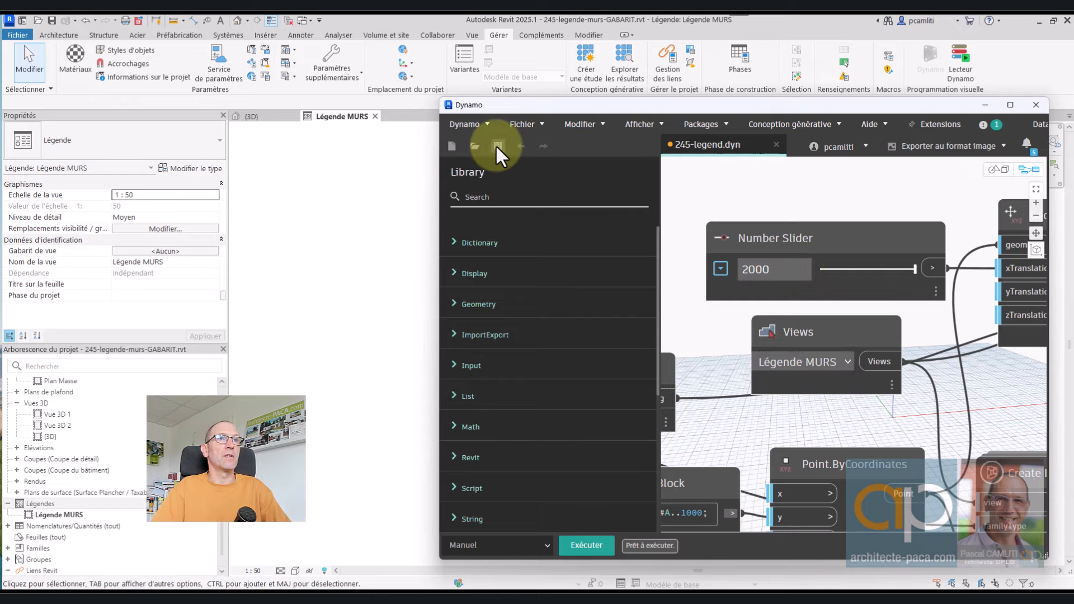
scroll(895, 200, down, 2)
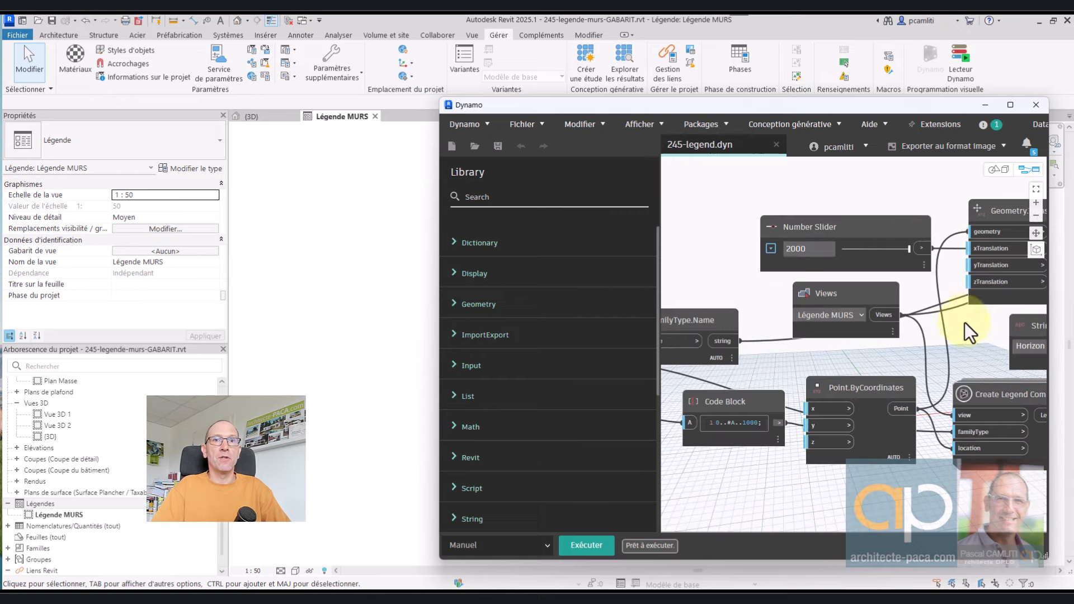
Run the Dynamo graph to generate the wall type components and names, clearing the Dynamo window from the legend view
drag(940, 106, 479, 114)
click(141, 552)
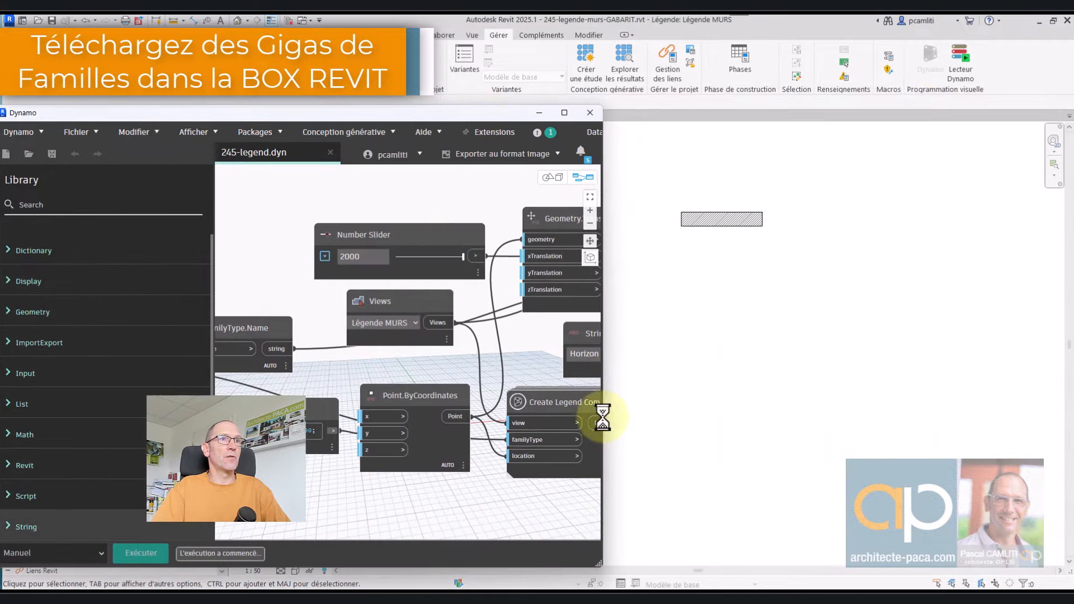
click(539, 112)
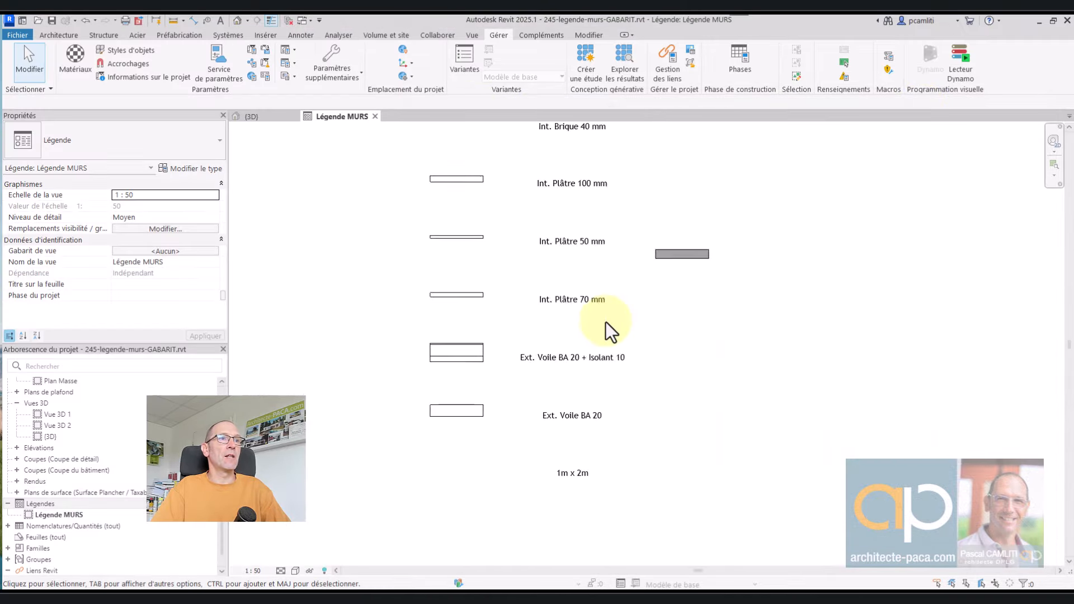
Delete the isolated initial wall legend component beside the generated column of wall types
scroll(605, 321, down, 2)
middle_drag(646, 214, 689, 335)
scroll(690, 331, down, 1)
middle_drag(716, 291, 668, 430)
scroll(706, 368, down, 3)
scroll(646, 263, up, 3)
middle_drag(662, 349, 630, 243)
scroll(652, 355, down, 1)
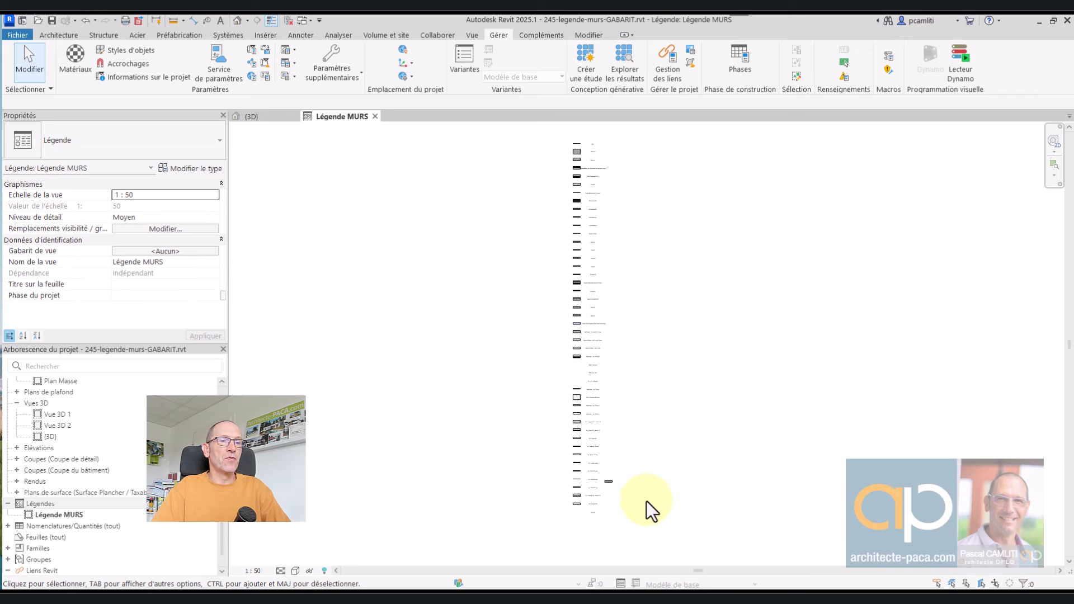
click(609, 463)
key(Delete)
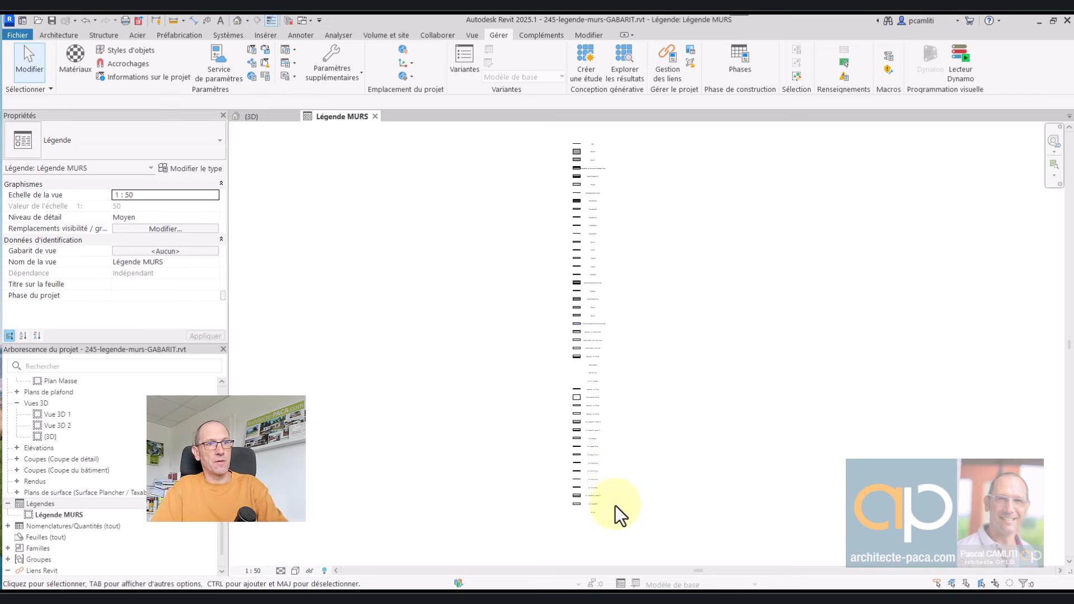
Left-align all the wall type name text notes in the legend and clear the selection
scroll(615, 507, up, 1)
drag(613, 532, 576, 202)
drag(579, 112, 586, 115)
scroll(688, 482, down, 2)
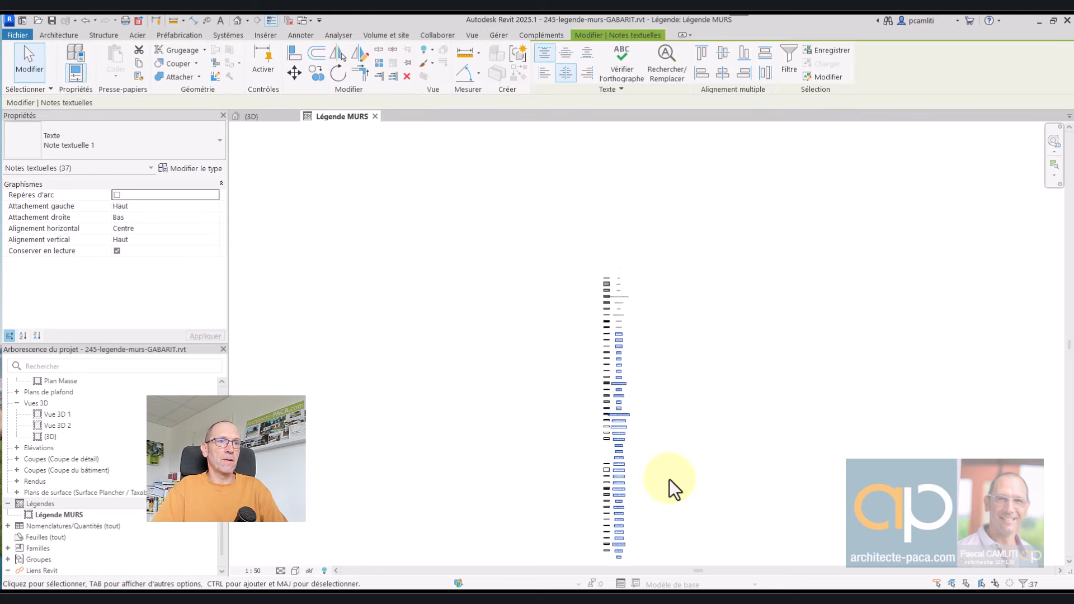
drag(656, 525, 592, 230)
click(704, 76)
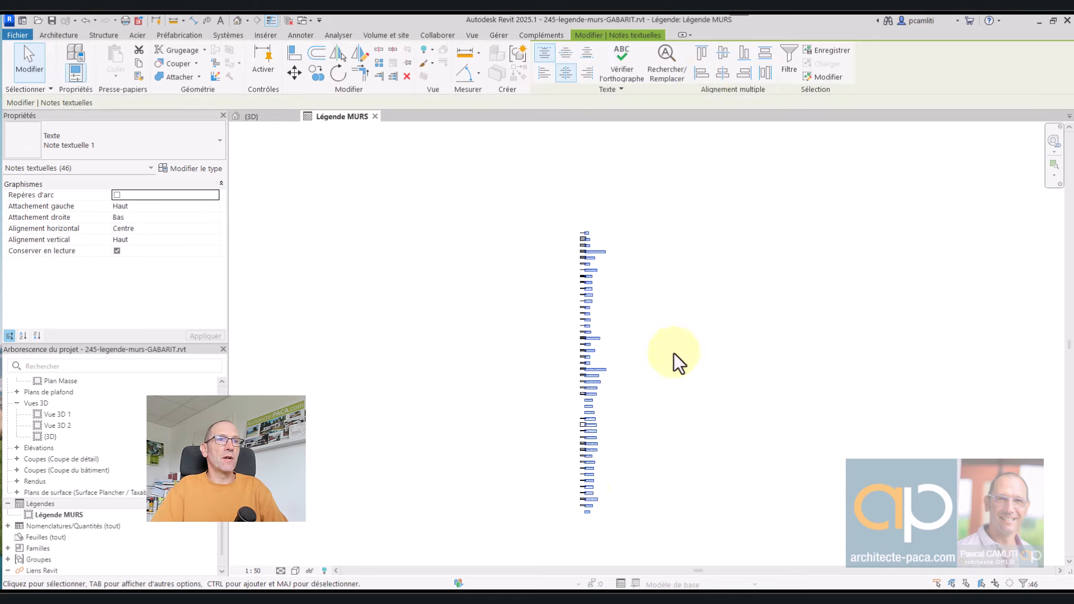
scroll(603, 516, up, 6)
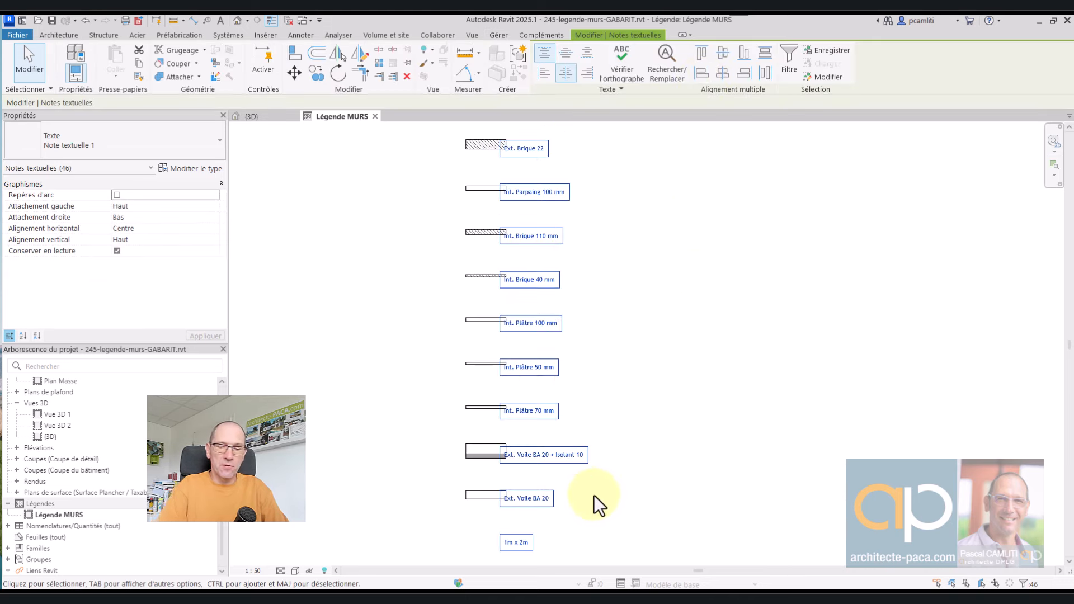
key(Escape)
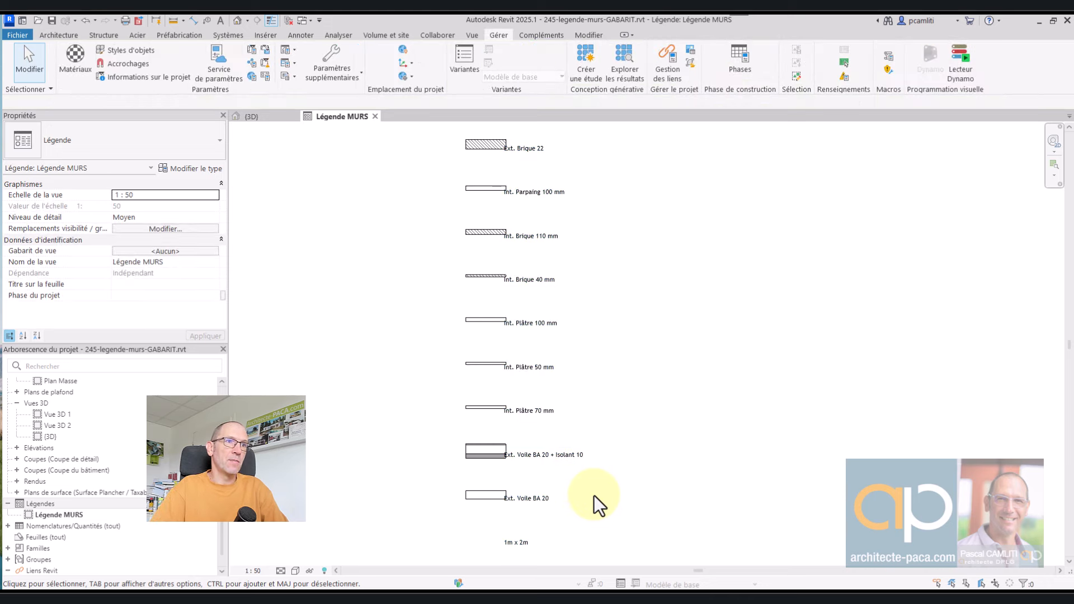
Move all the wall name text notes slightly right and up so they sit just beside their wall symbols
scroll(612, 528, down, 8)
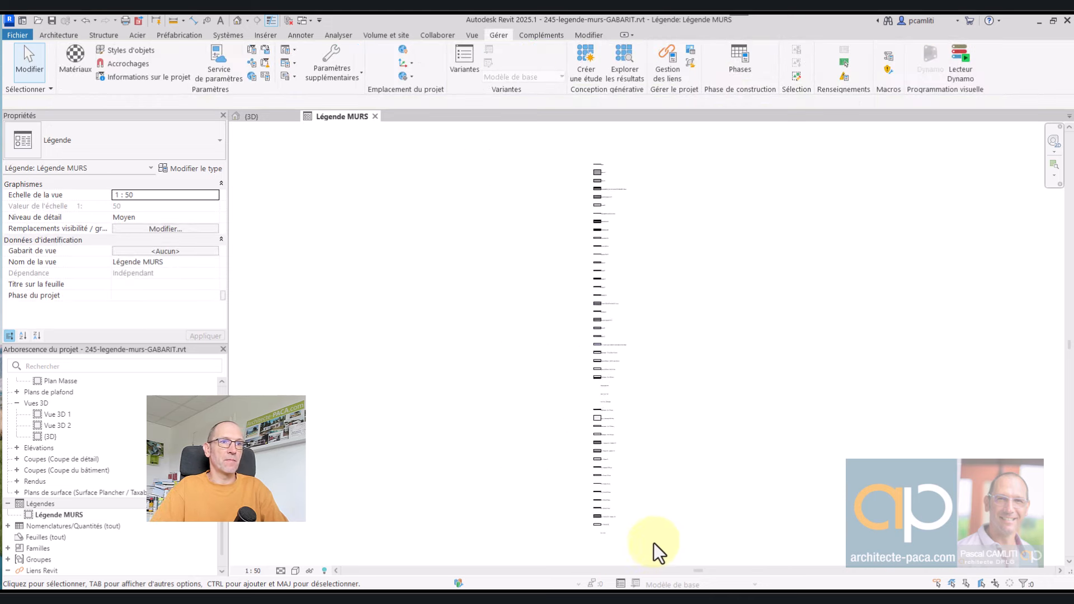
scroll(665, 545, down, 2)
drag(635, 304, 621, 273)
scroll(632, 549, up, 2)
scroll(628, 532, up, 4)
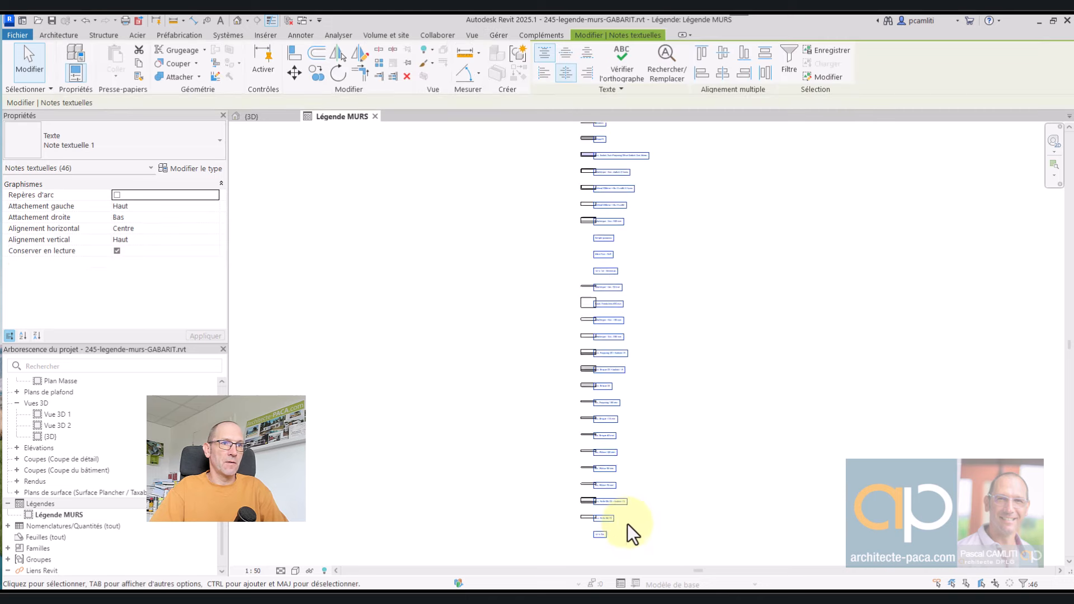
click(294, 73)
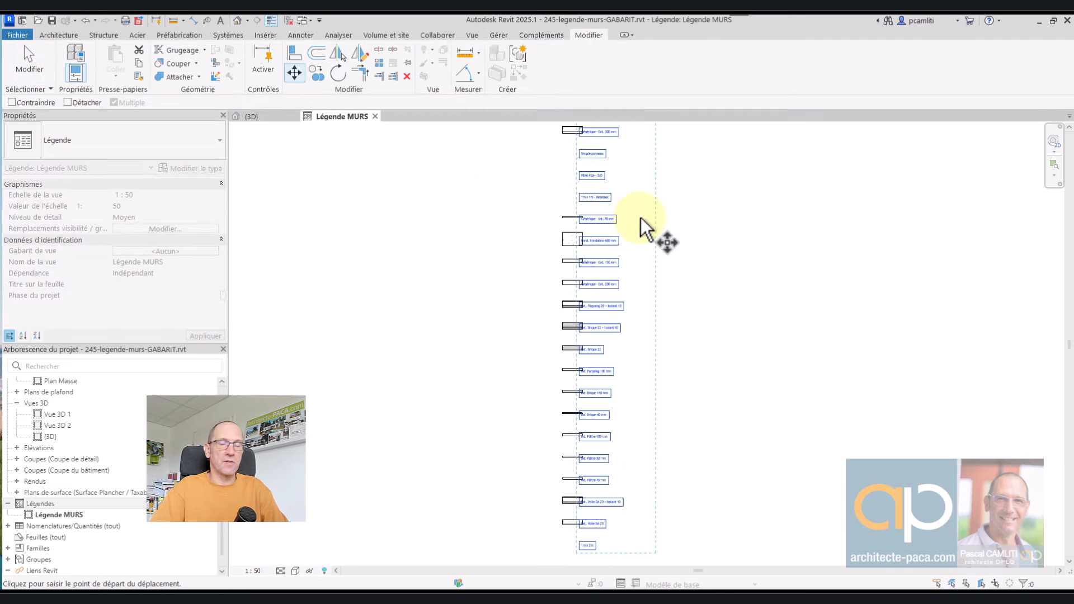
scroll(577, 232, up, 5)
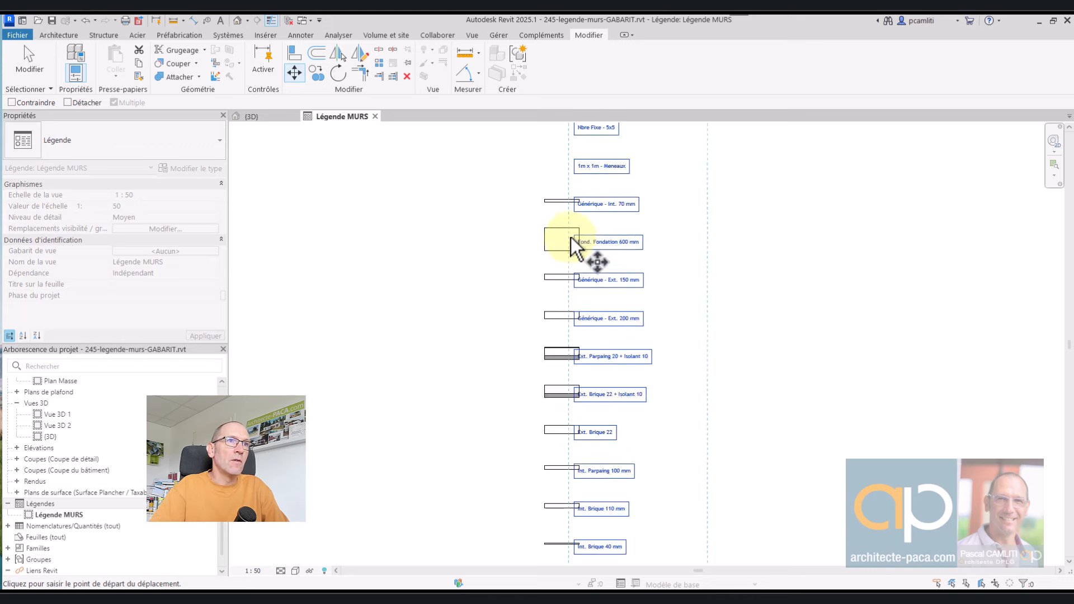
click(578, 208)
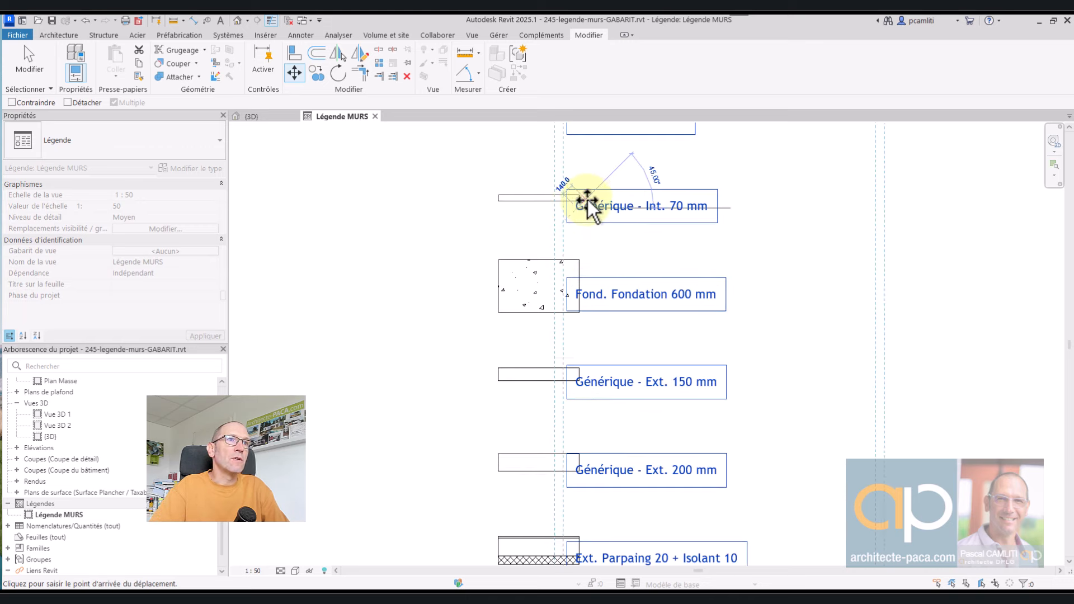
click(588, 197)
Nudge the selected text notes to fine-tune their position against the wall symbols and clear the selection
key(Down)
key(Down)
key(Down)
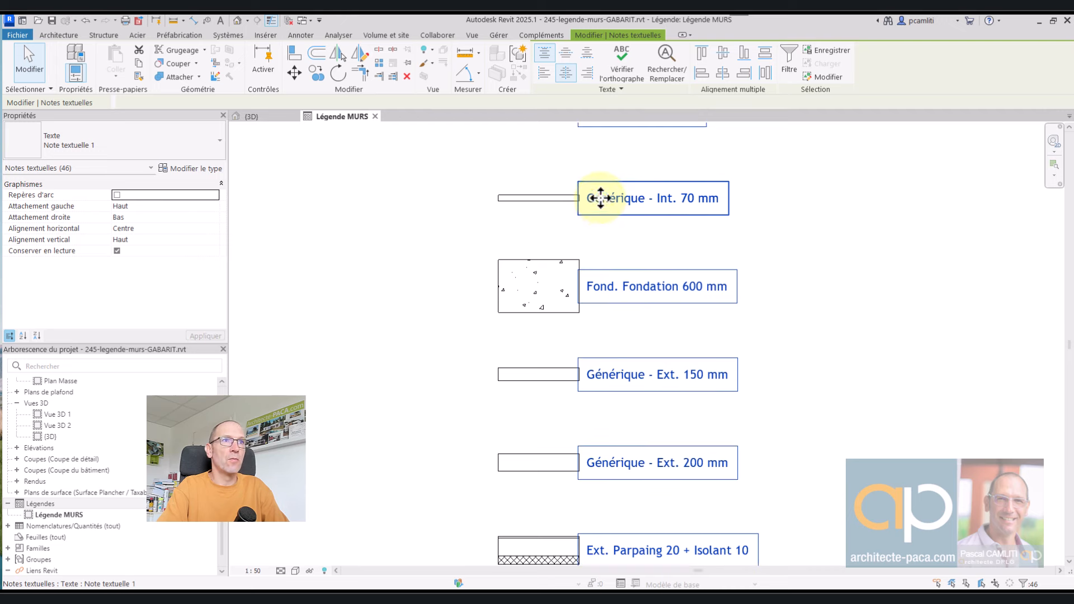
key(Left)
scroll(627, 212, down, 6)
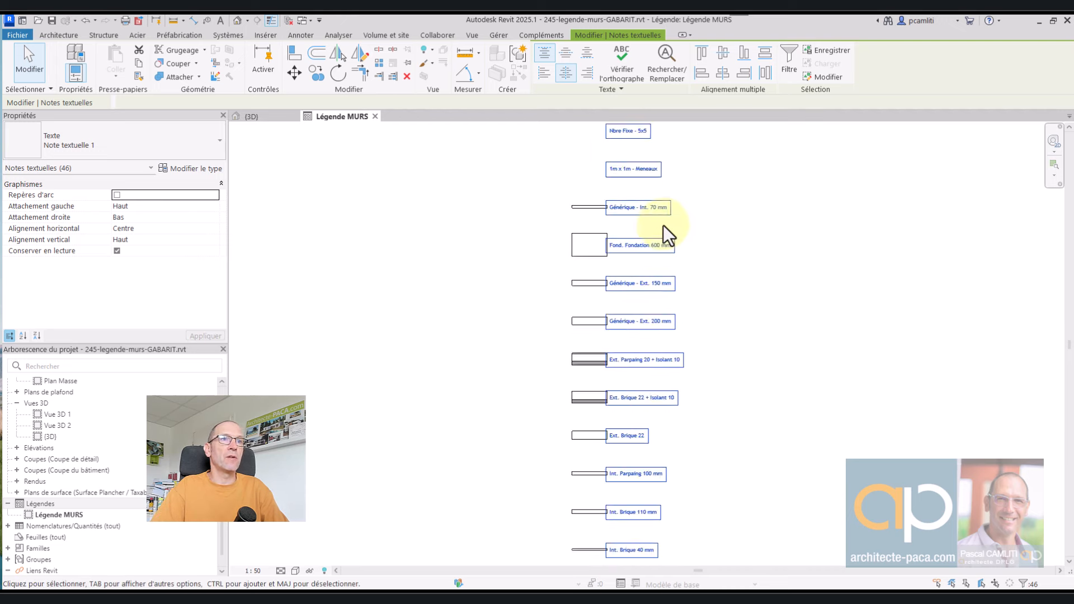
click(726, 260)
Narrow the long Ext. Enduit 2cm Parpaing 20cm Enduit 2cm blanc text note so its text wraps onto two lines
scroll(738, 263, down, 2)
middle_drag(737, 272, 675, 320)
scroll(636, 343, up, 2)
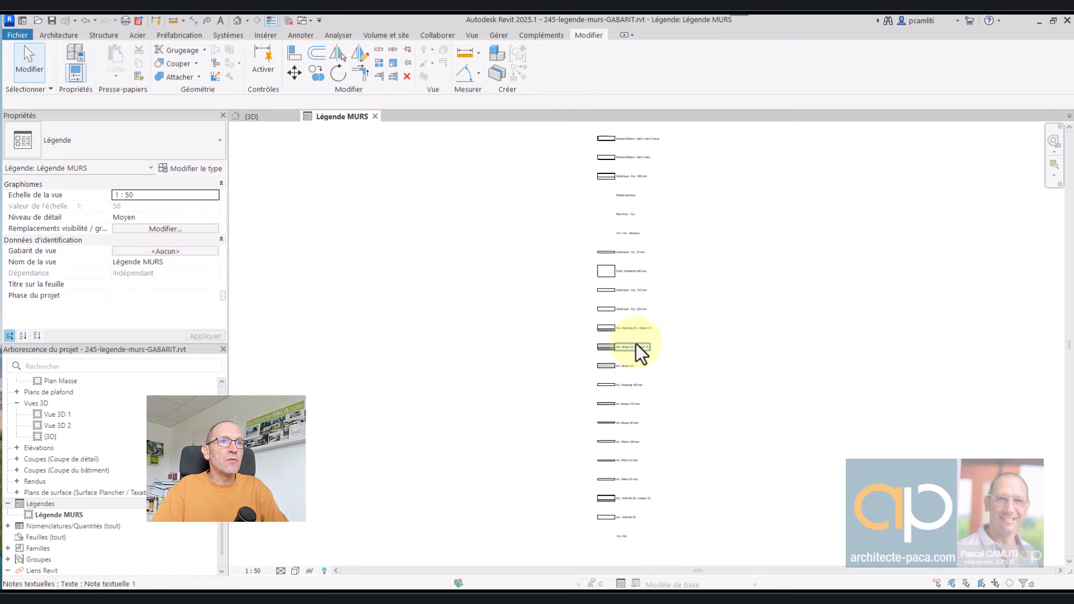
middle_drag(663, 383, 699, 343)
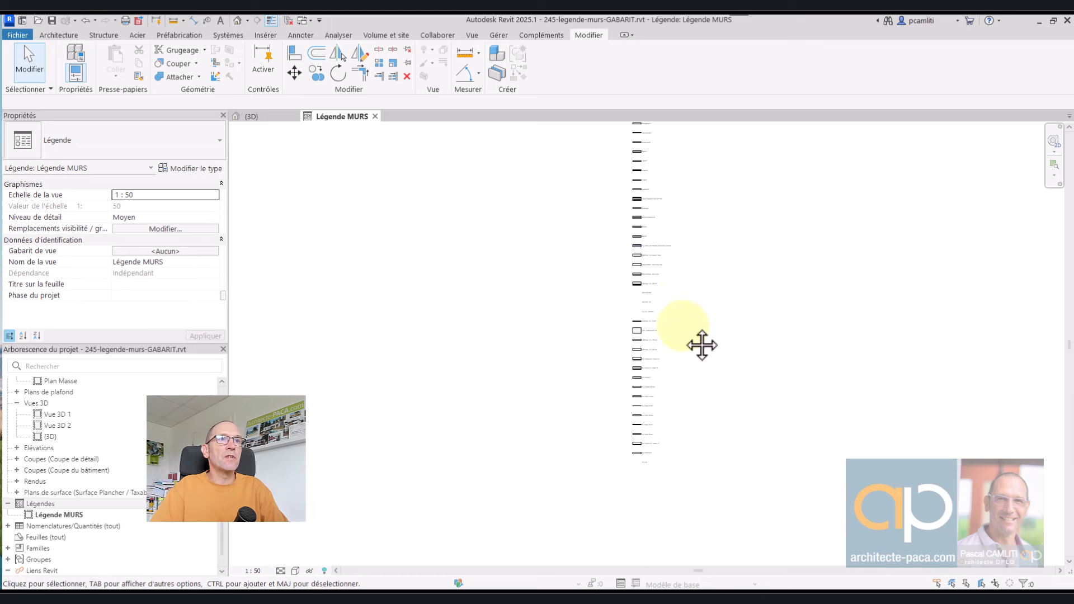
scroll(654, 364, up, 2)
click(642, 370)
scroll(642, 371, up, 3)
scroll(665, 376, up, 1)
drag(662, 368, 625, 361)
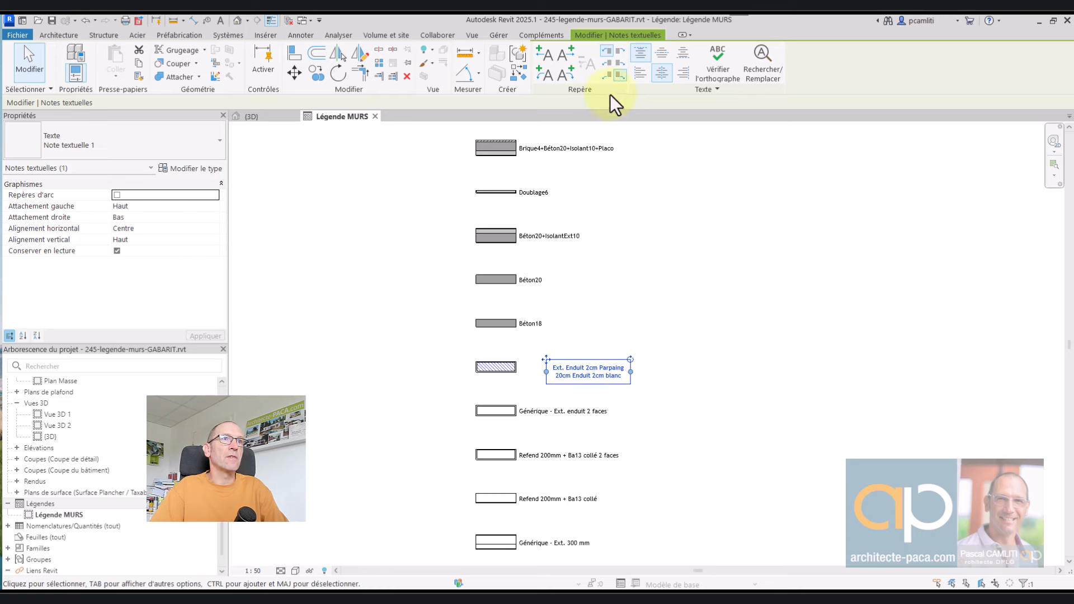
Left-align the Ext. Enduit 2cm Parpaing note with the Générique - Ext. enduit 2 faces note below it
drag(663, 424, 581, 358)
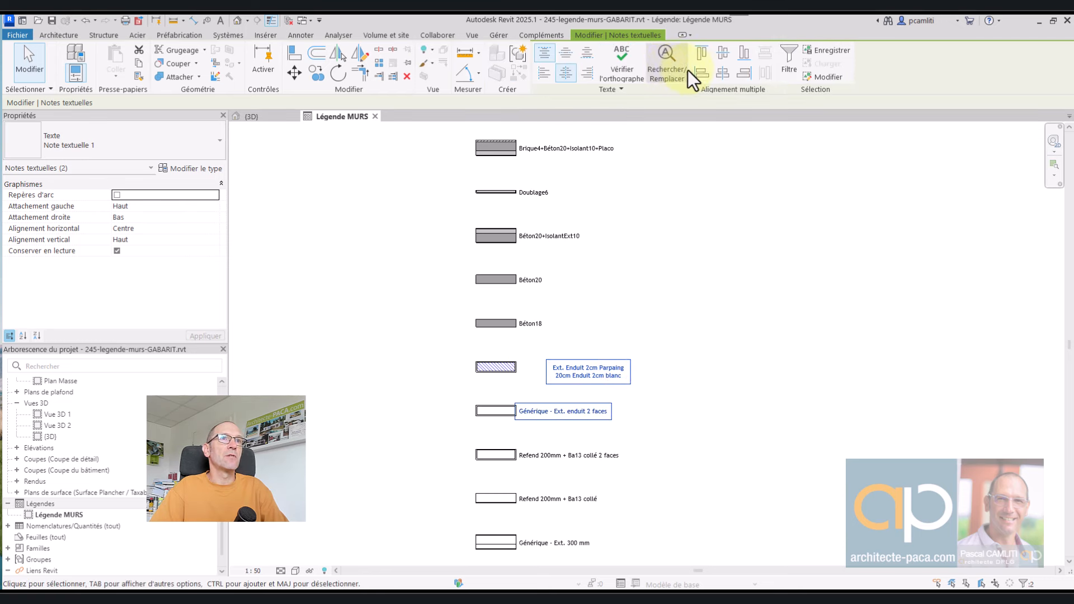
click(679, 358)
scroll(673, 361, down, 3)
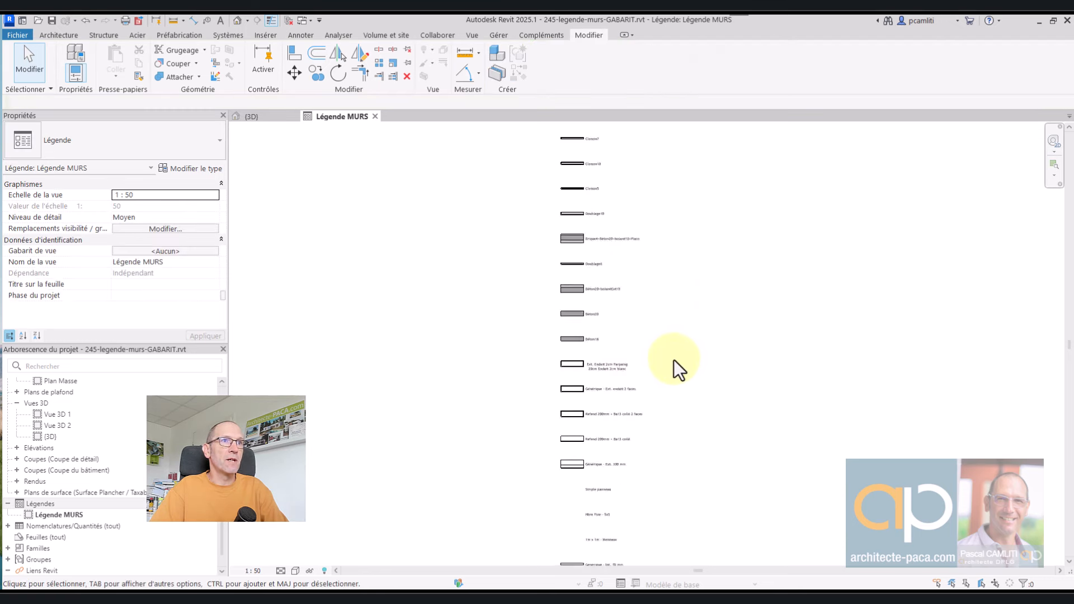
Move the upper 20 wall symbols with their names into a separate column right of the lower wall types
scroll(680, 410, down, 5)
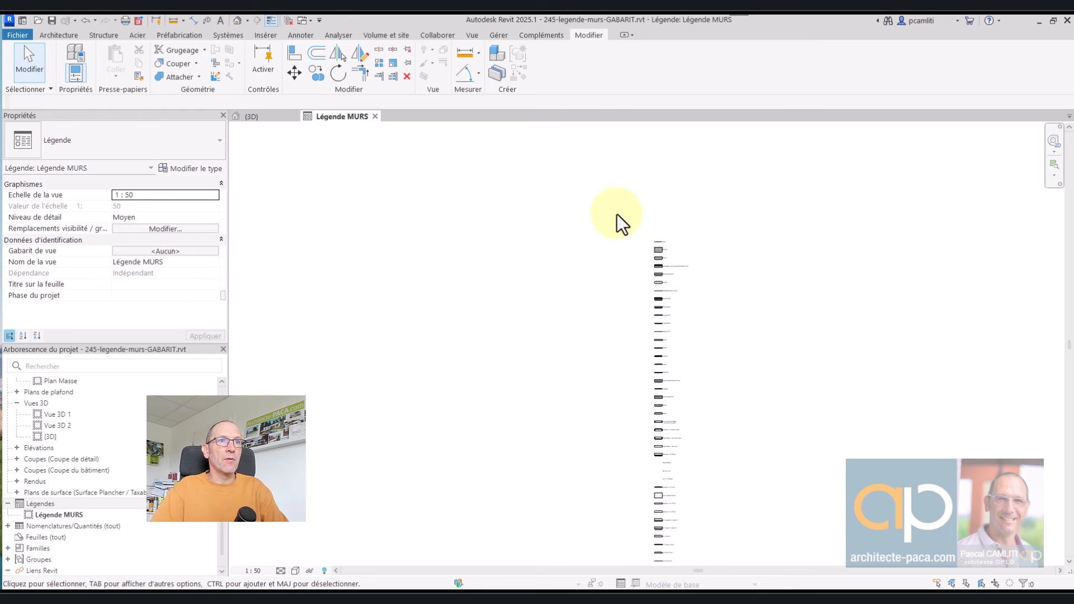
drag(616, 213, 714, 408)
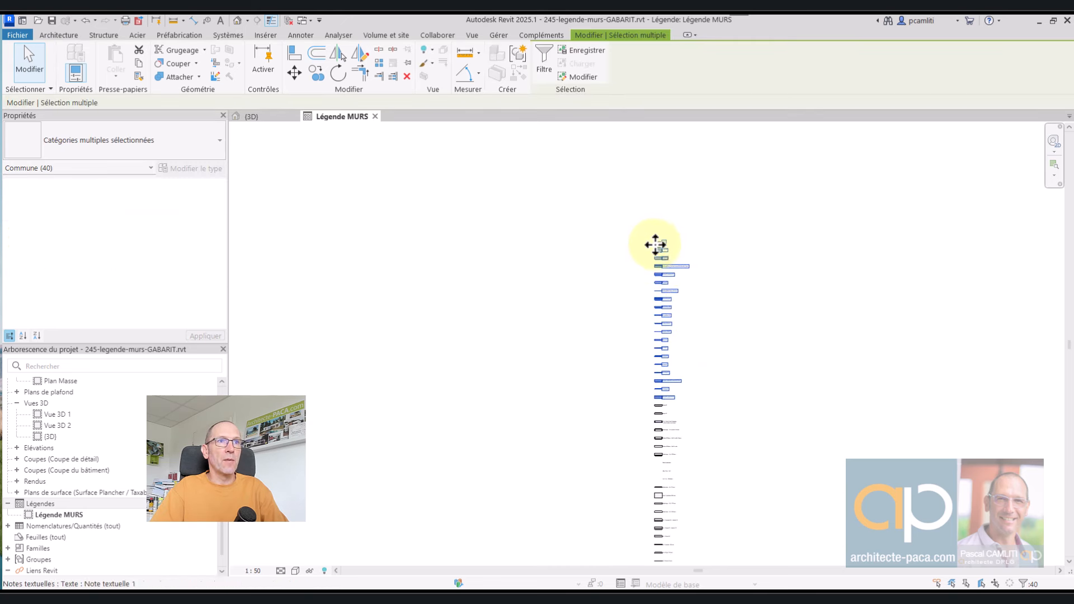
drag(655, 245, 724, 441)
middle_drag(804, 418, 687, 211)
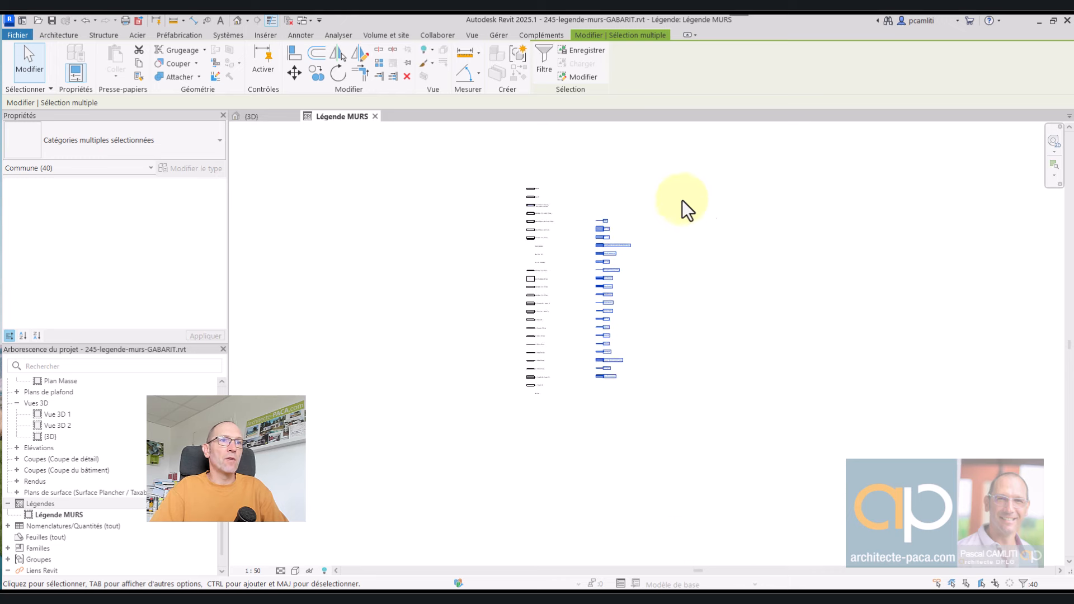
scroll(628, 391, up, 3)
drag(593, 371, 529, 400)
middle_drag(655, 352, 719, 410)
click(719, 410)
Move the six wall types from Béton20 to Refend 200mm + Ba13 collé into a column left of the others
middle_drag(738, 321, 769, 381)
scroll(598, 230, up, 3)
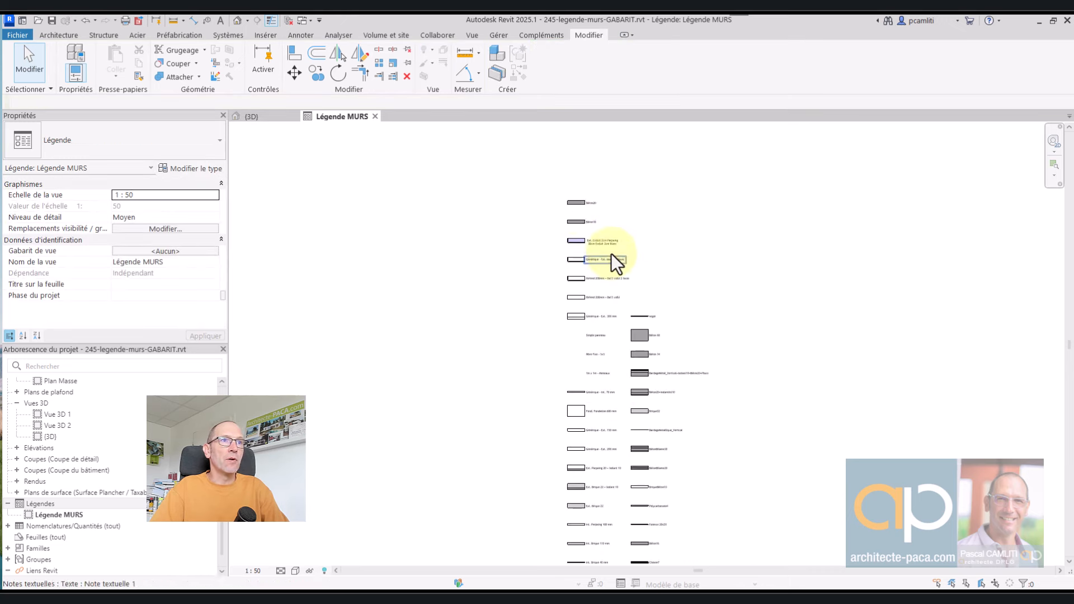
drag(548, 193, 654, 305)
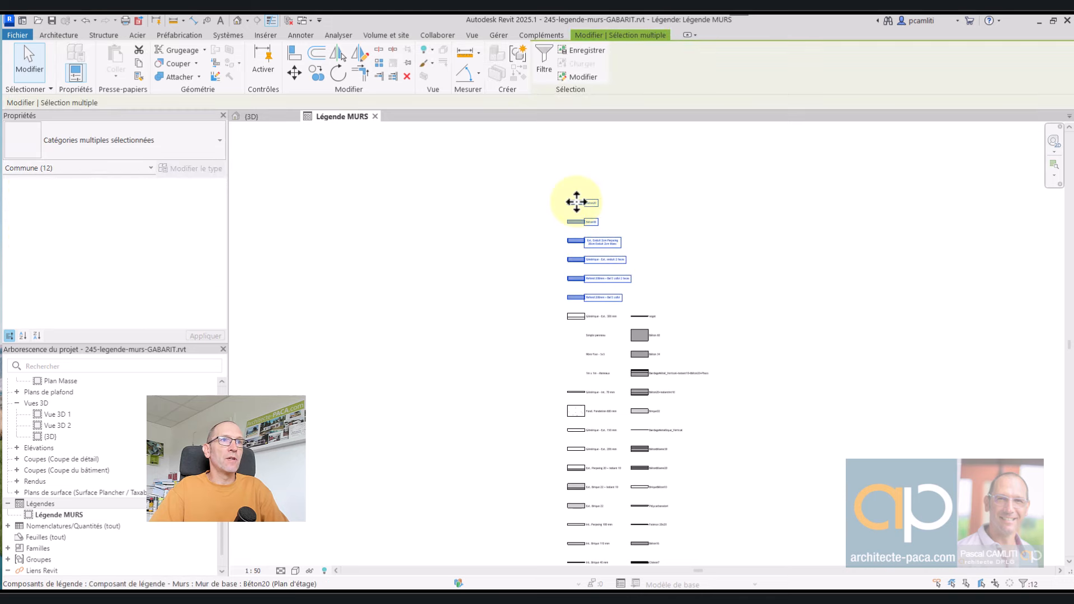
drag(577, 202, 497, 314)
click(733, 355)
middle_drag(715, 417, 722, 327)
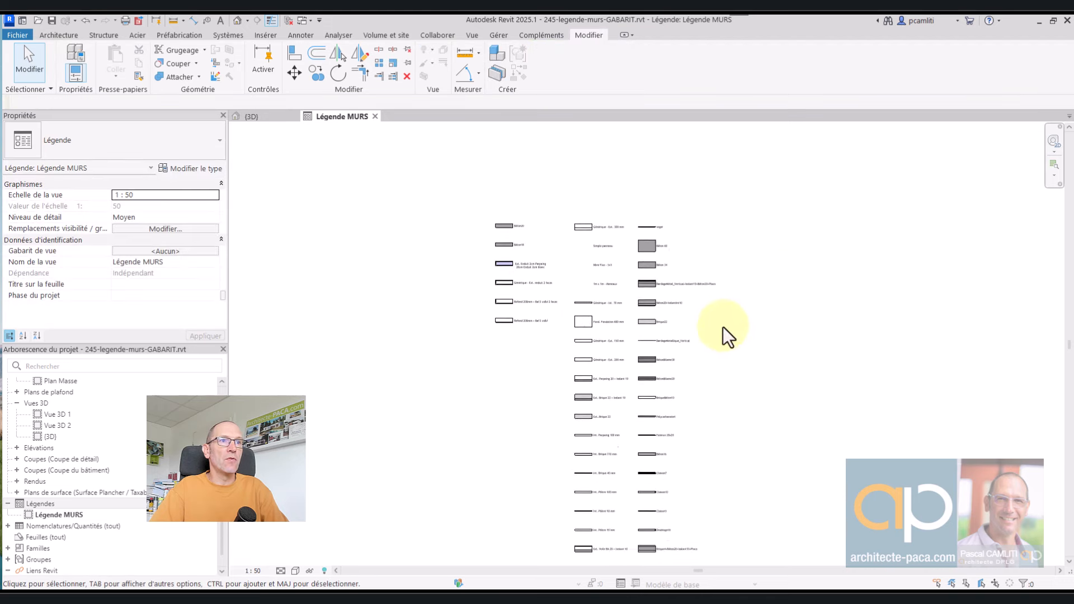
Save the Revit project and check the three-column wall legend
scroll(559, 346, up, 3)
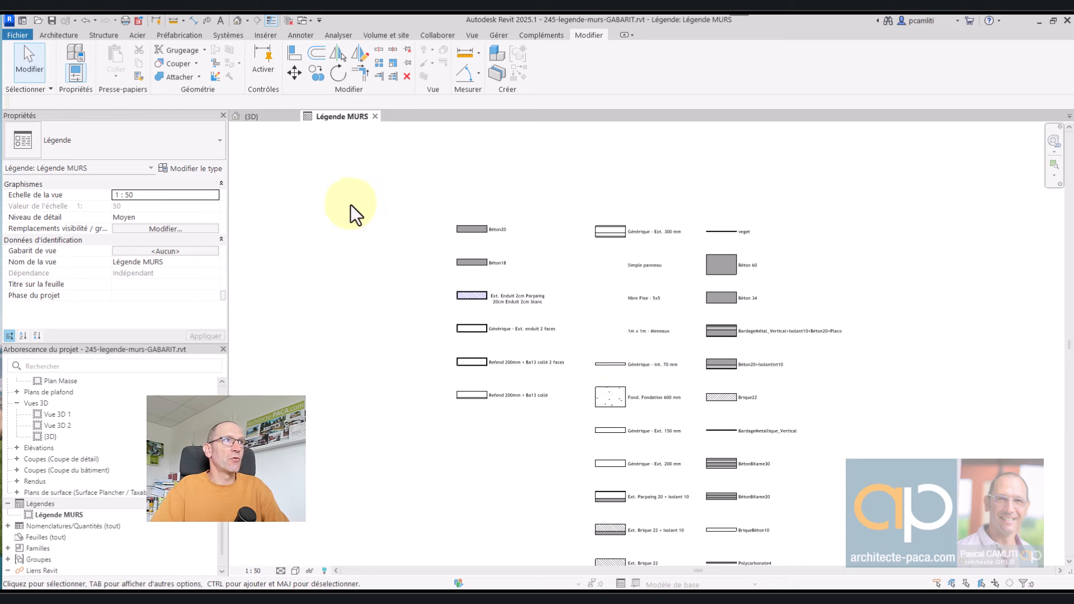
click(52, 22)
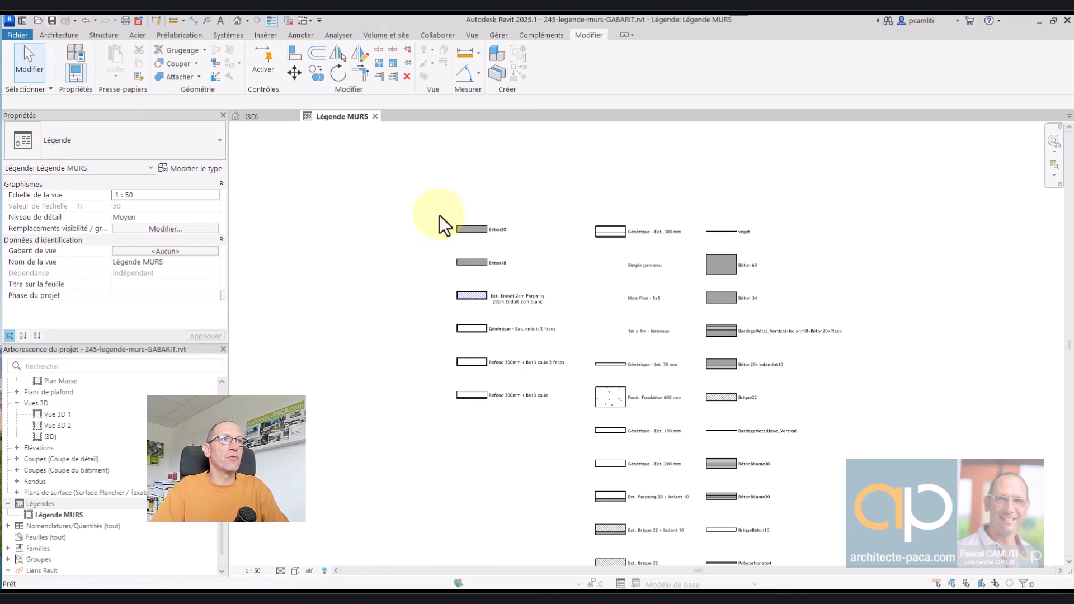
scroll(522, 341, up, 2)
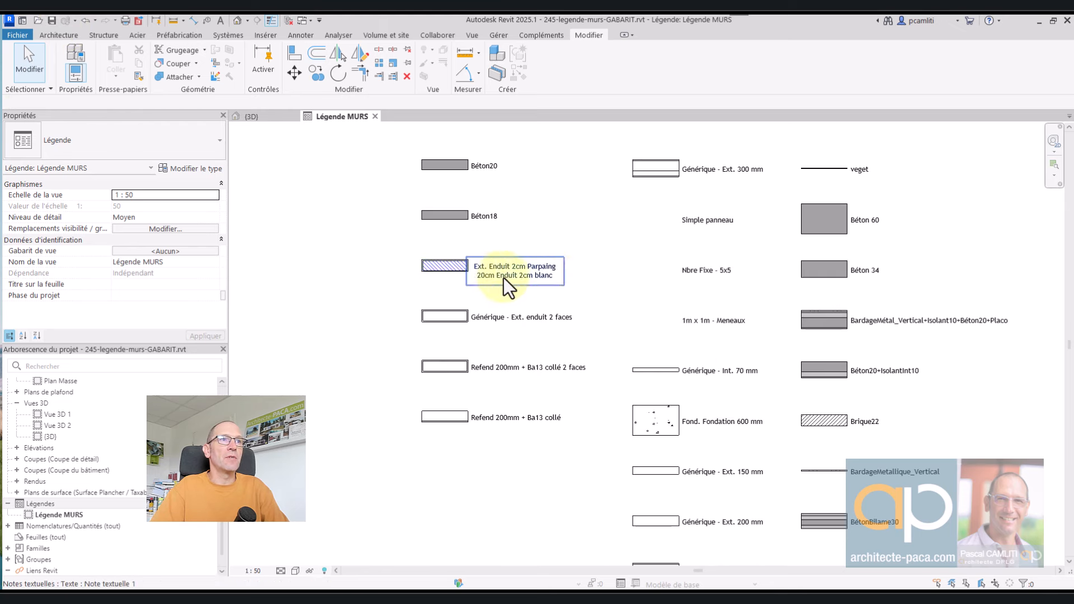
scroll(632, 285, down, 1)
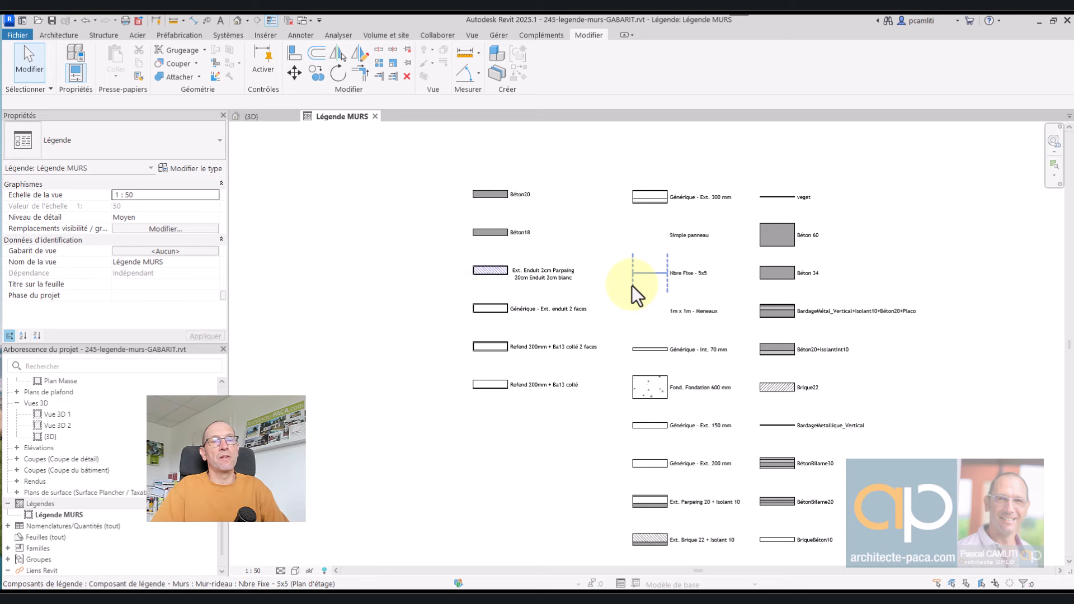
Switch to the Dynamo window, reposition it over the legend, and look at the add-on packages in its library
scroll(632, 285, down, 1)
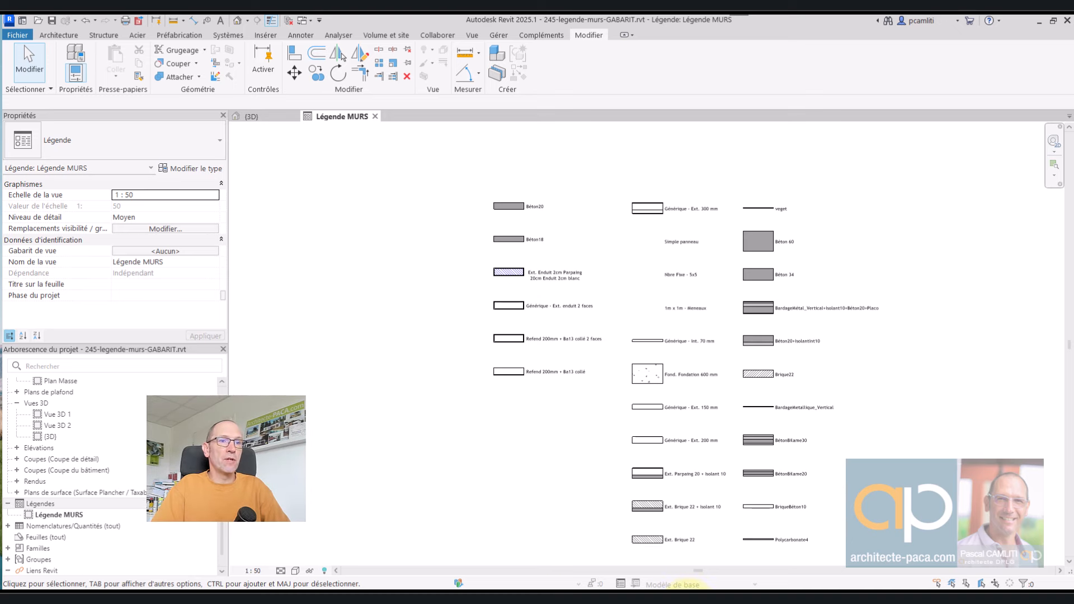
mouse_move(671, 587)
click(689, 534)
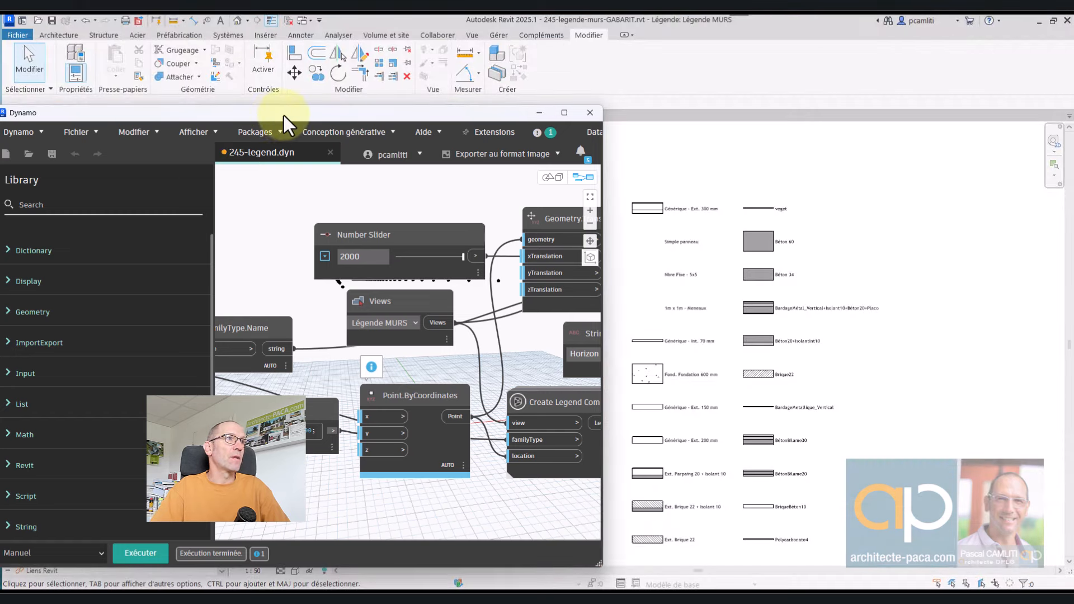
drag(284, 115, 457, 81)
scroll(291, 341, down, 5)
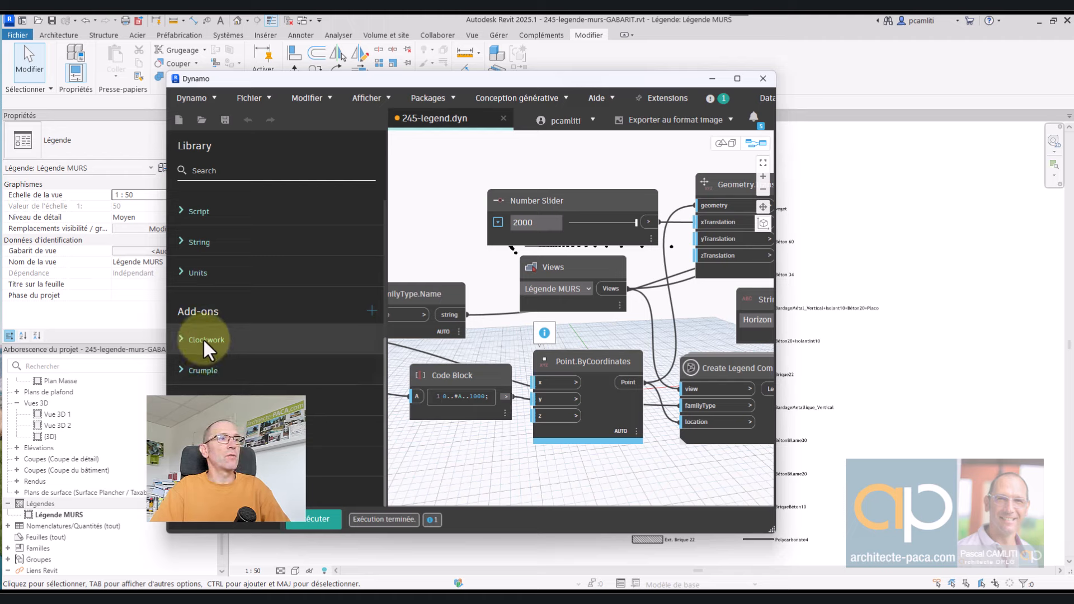
Close Dynamo and save the changes made to the 245-legend.dyn graph
mouse_move(733, 76)
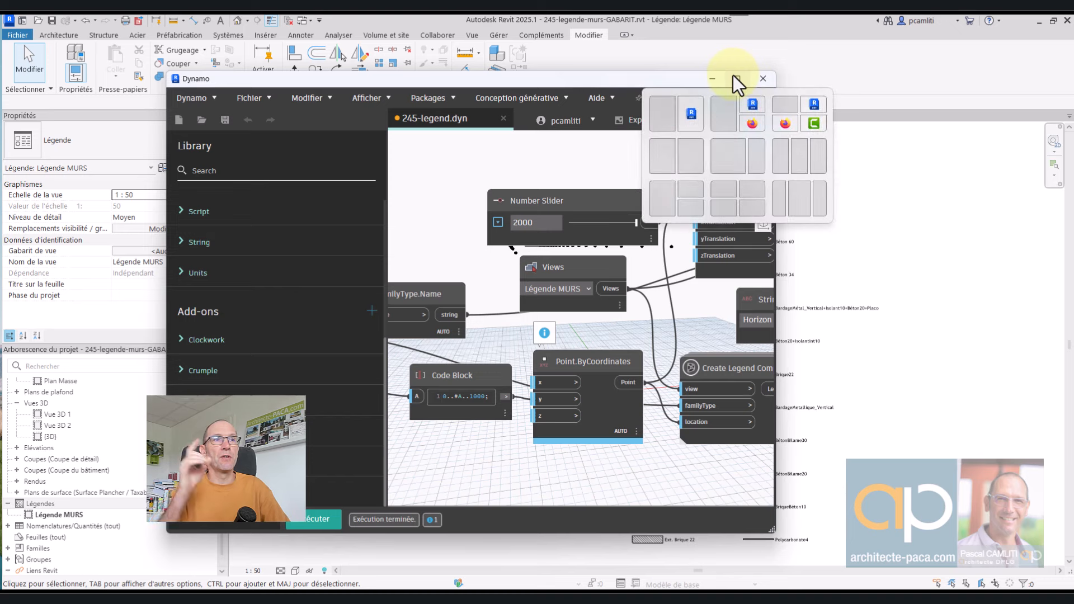
click(762, 79)
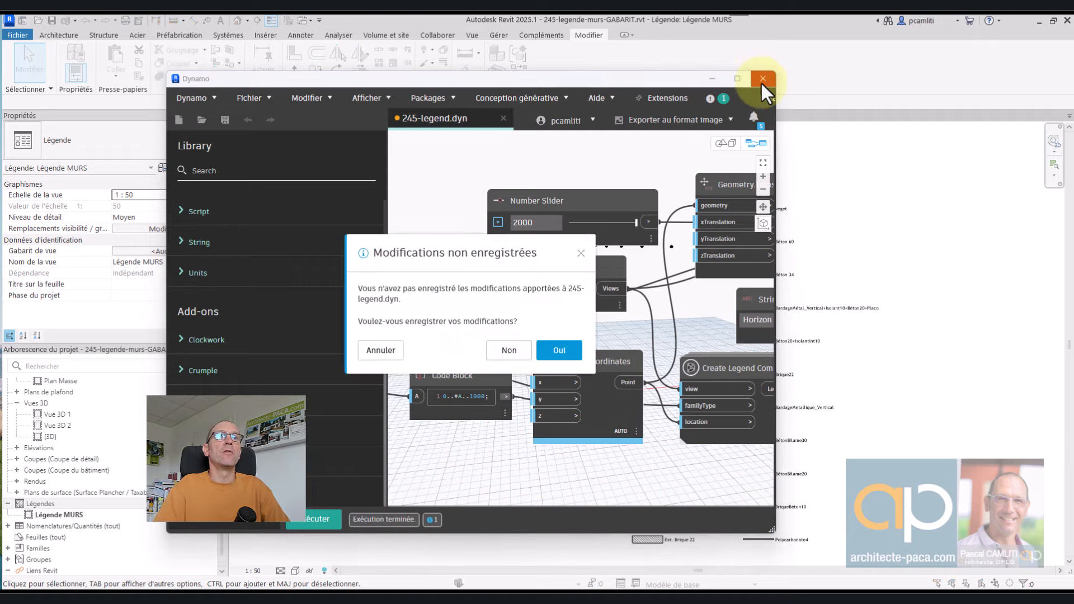
click(551, 352)
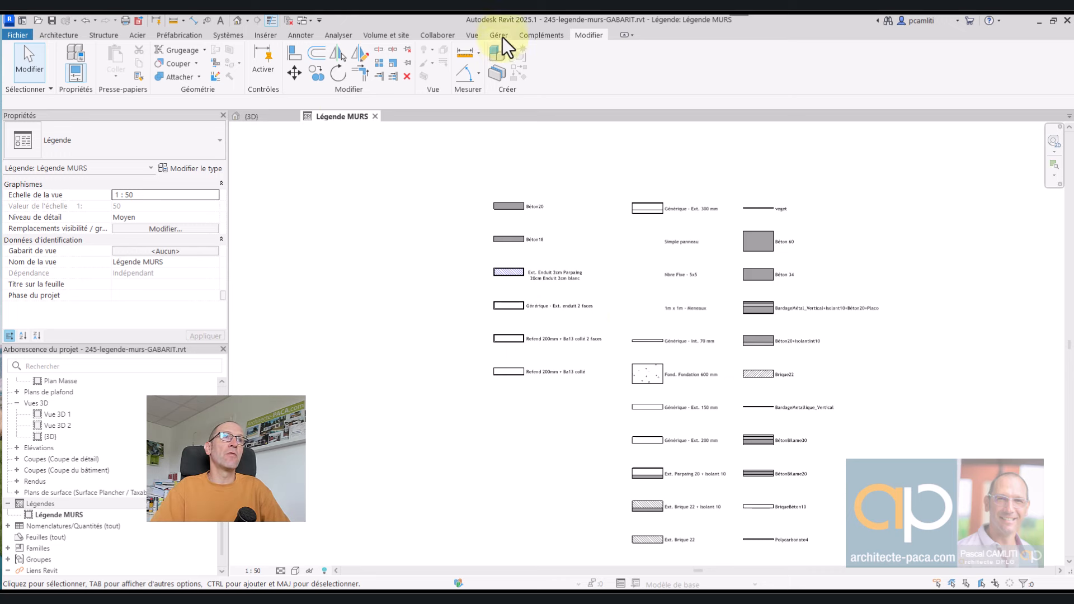
Tile the open Légende MURS and {3D} views side by side and make the 3D view active
click(476, 33)
click(819, 76)
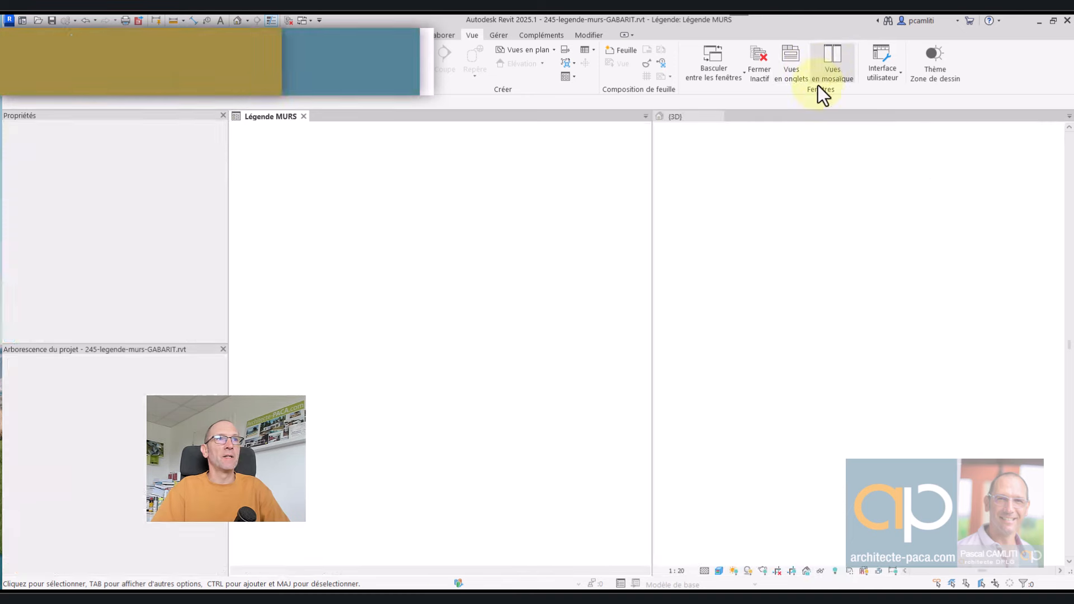
scroll(733, 210, down, 3)
click(753, 189)
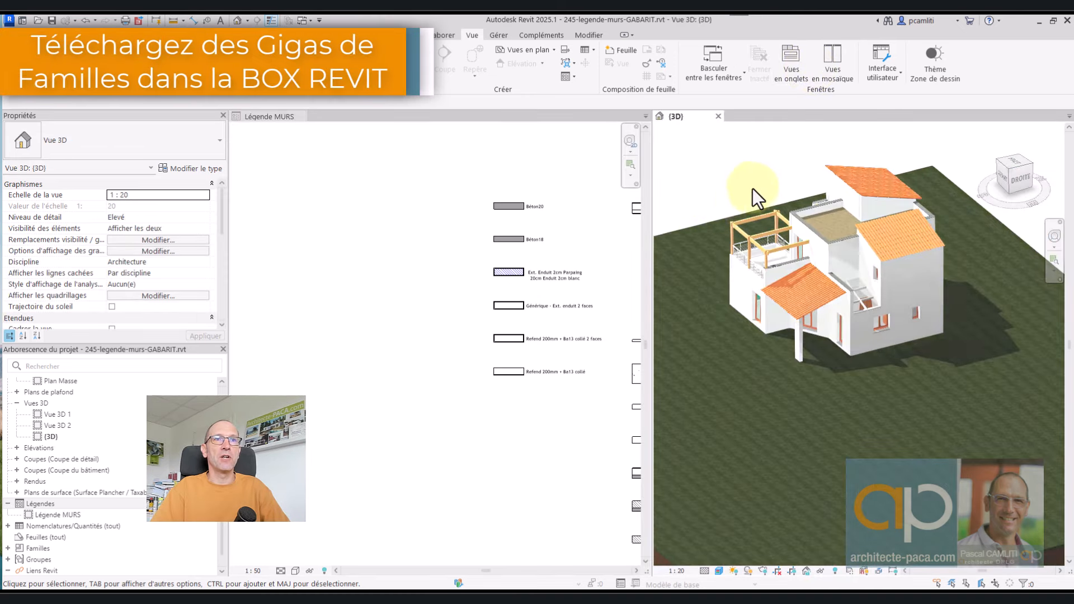